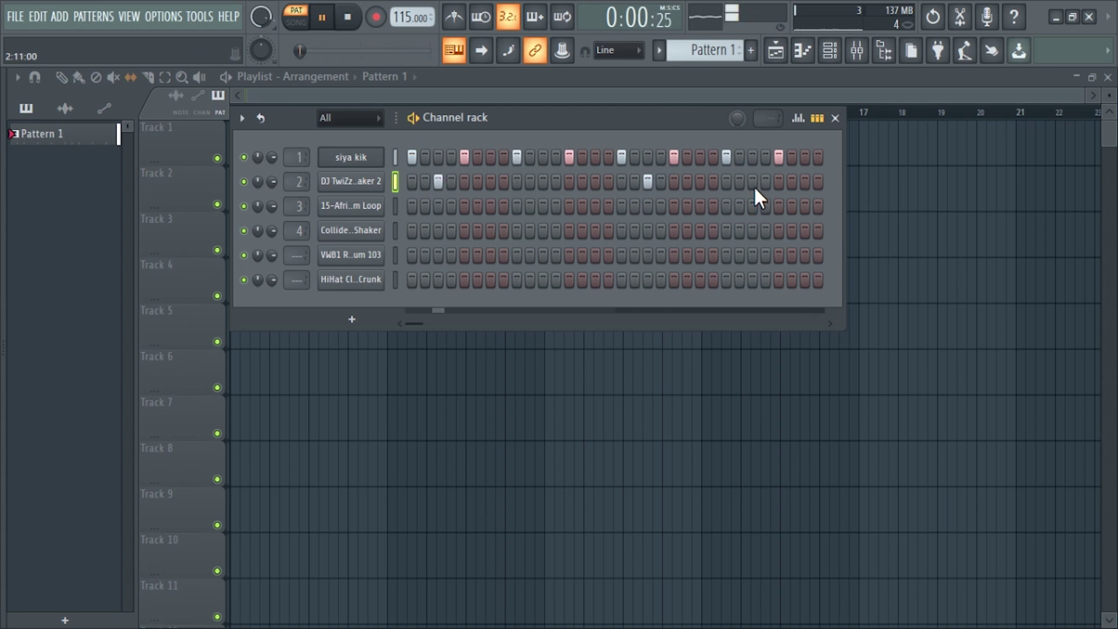
Step: Complete the DJ TwiZz shaker row with hits on steps 27 and 30, and program the 15-Afri loop on steps 1, 7, 17 and 23
{"action": "left_click", "coordinate": [802, 180]}
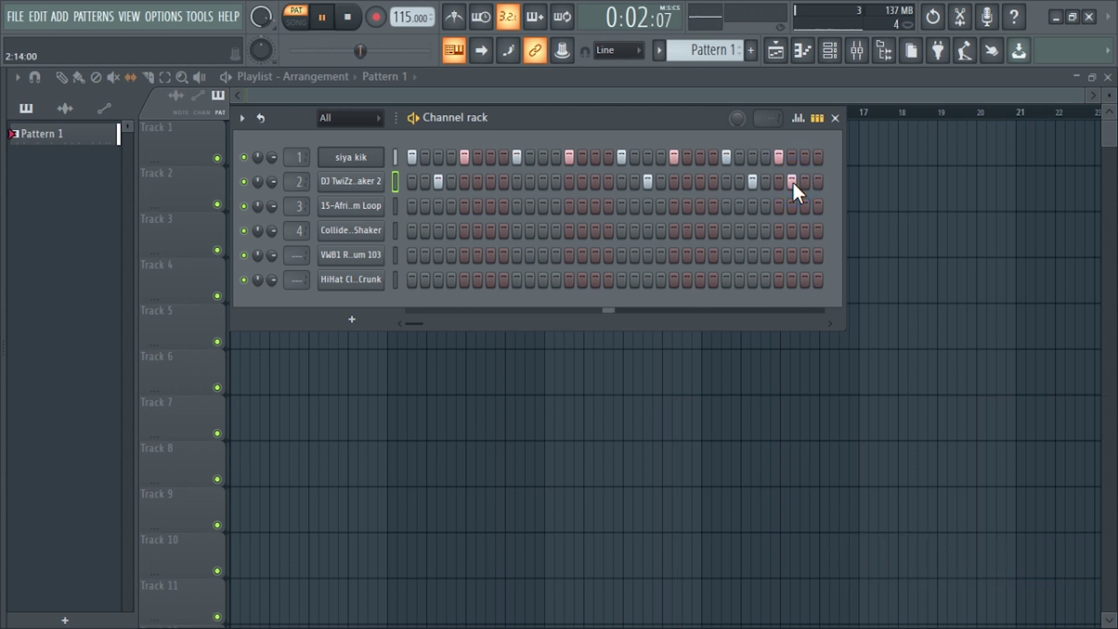
{"action": "left_click", "coordinate": [412, 207]}
{"action": "left_click", "coordinate": [491, 206]}
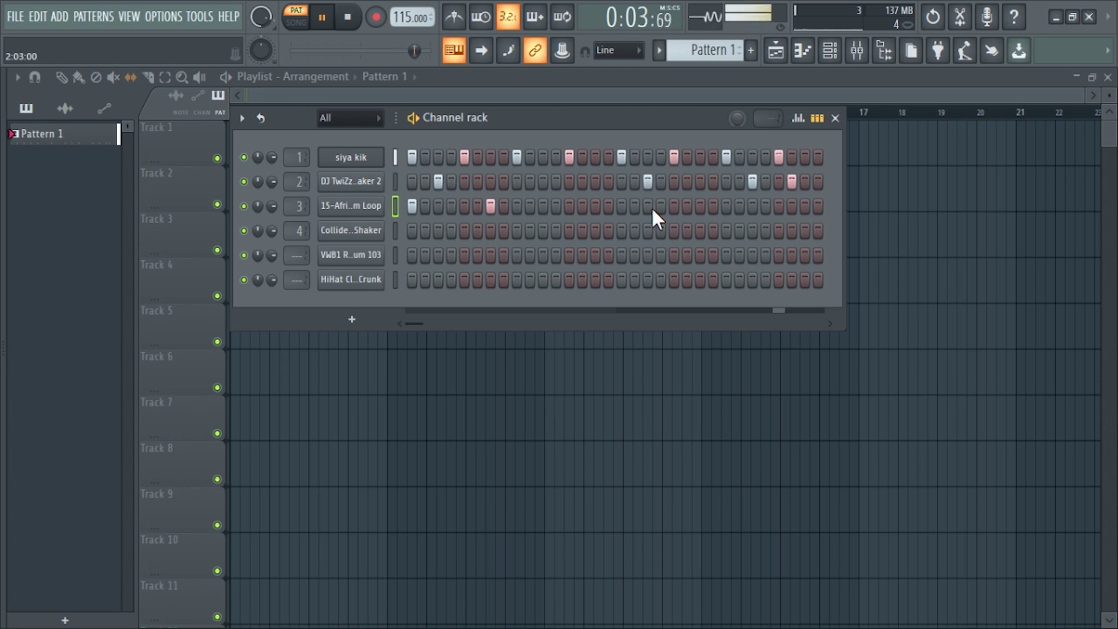
{"action": "left_click", "coordinate": [621, 206]}
{"action": "left_click", "coordinate": [700, 207]}
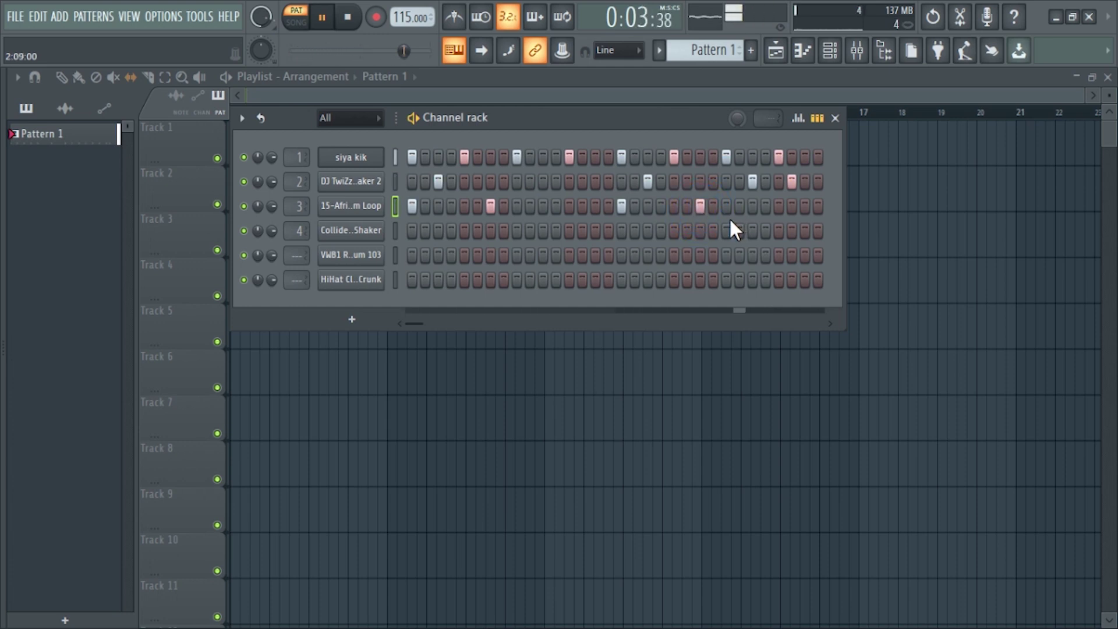
Step: Program the Collider shaker row in Pattern 1 with hits on steps 1, 5, 7, 21, 23, 27 and 30
{"action": "left_click", "coordinate": [411, 230]}
{"action": "left_click", "coordinate": [452, 231]}
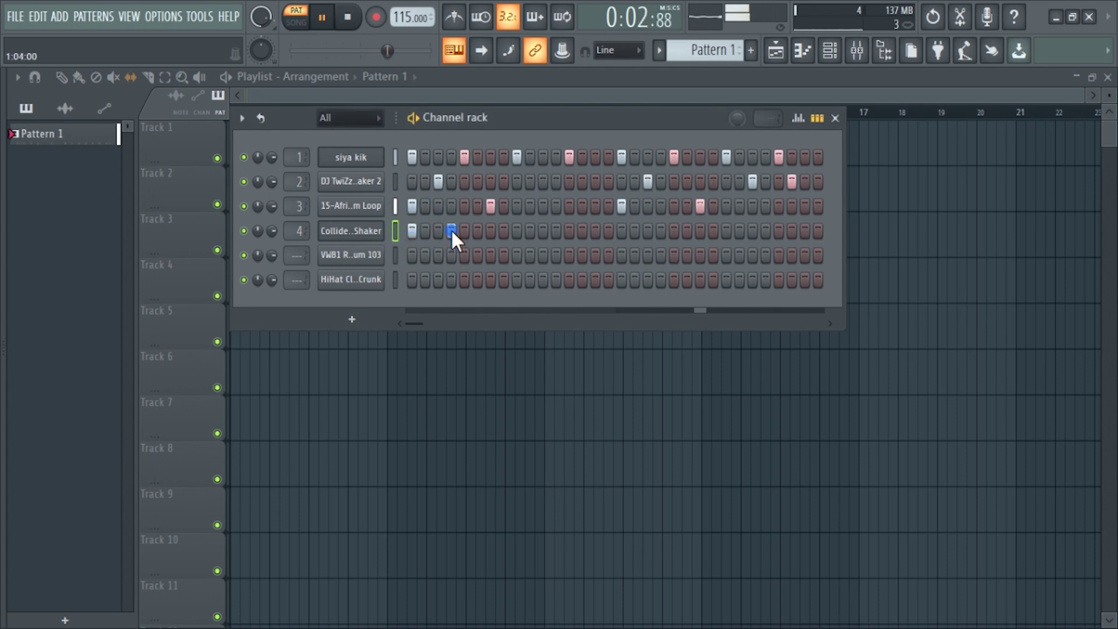
{"action": "left_click", "coordinate": [491, 231]}
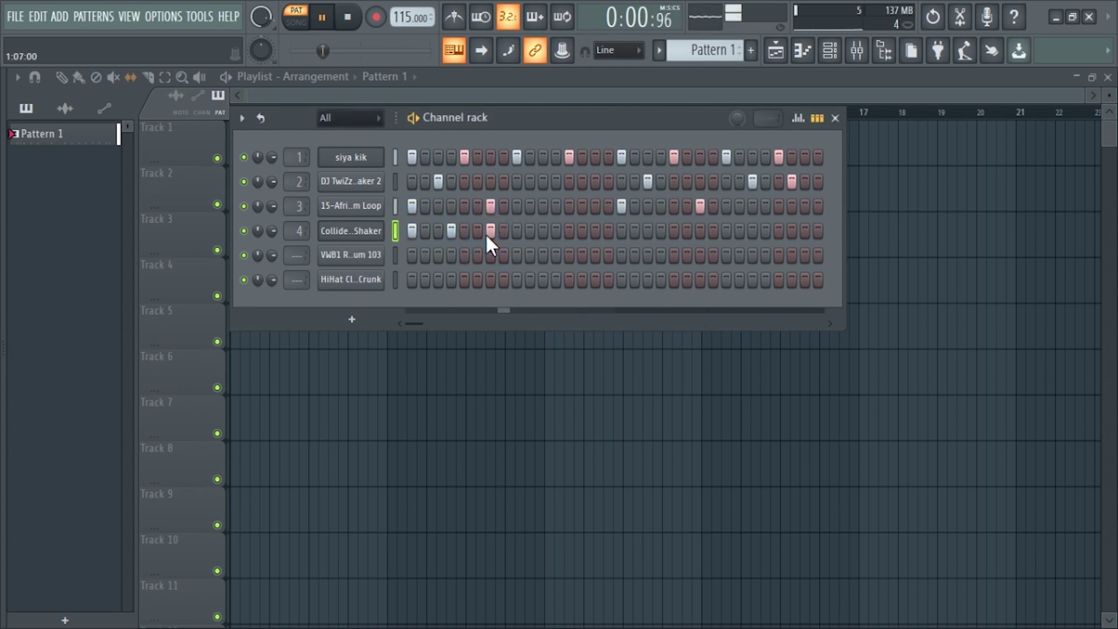
{"action": "left_click", "coordinate": [452, 230]}
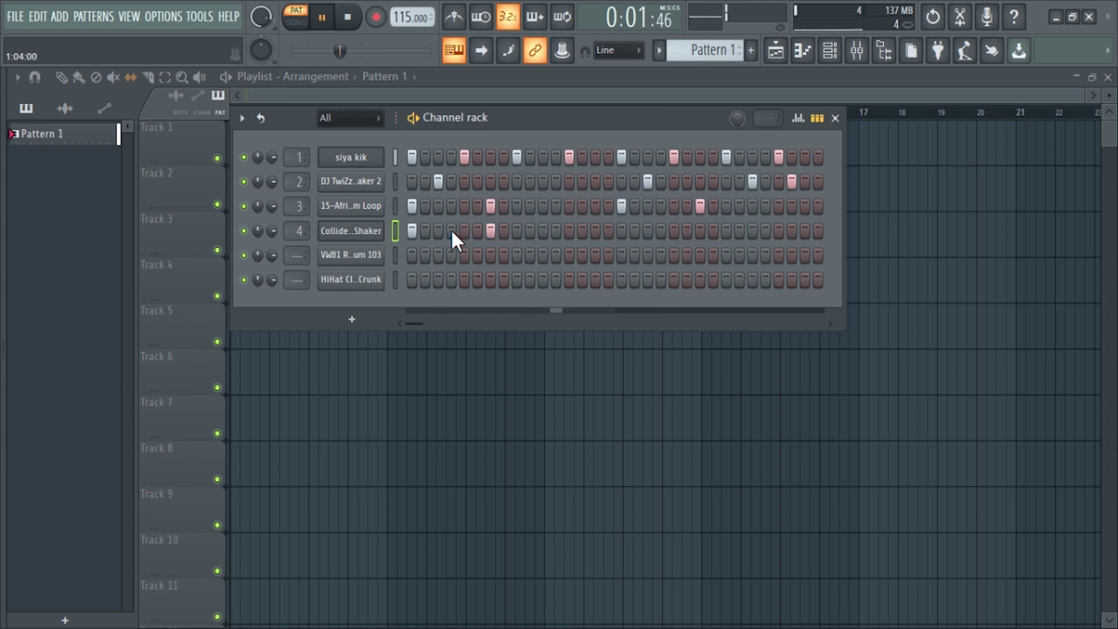
{"action": "left_click", "coordinate": [466, 231]}
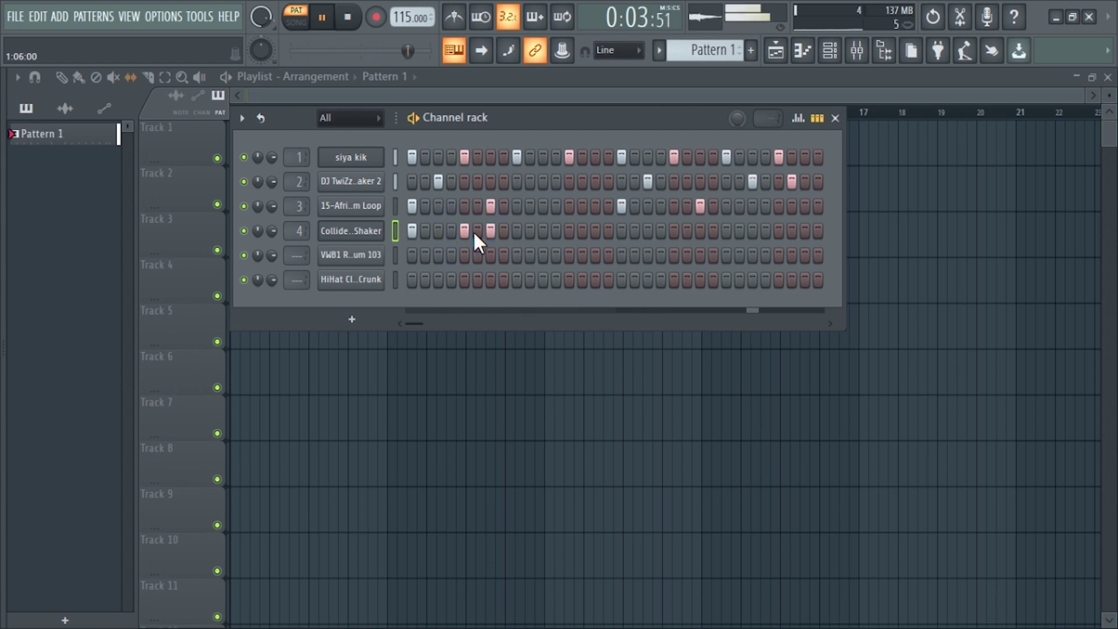
{"action": "left_click", "coordinate": [674, 231]}
{"action": "left_click", "coordinate": [700, 230]}
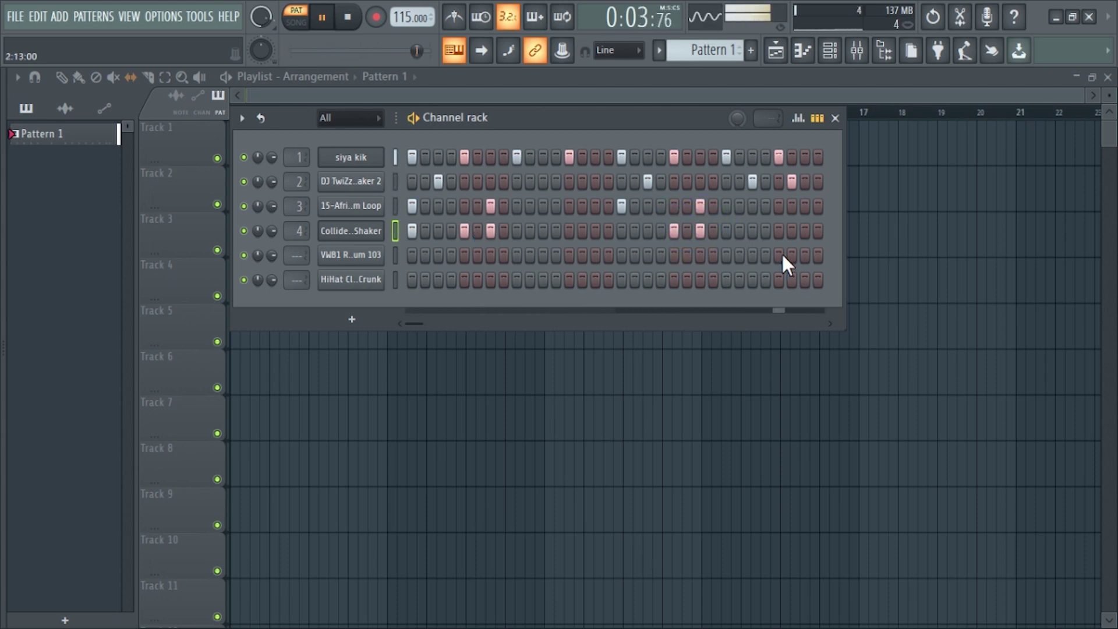
{"action": "left_click", "coordinate": [792, 230]}
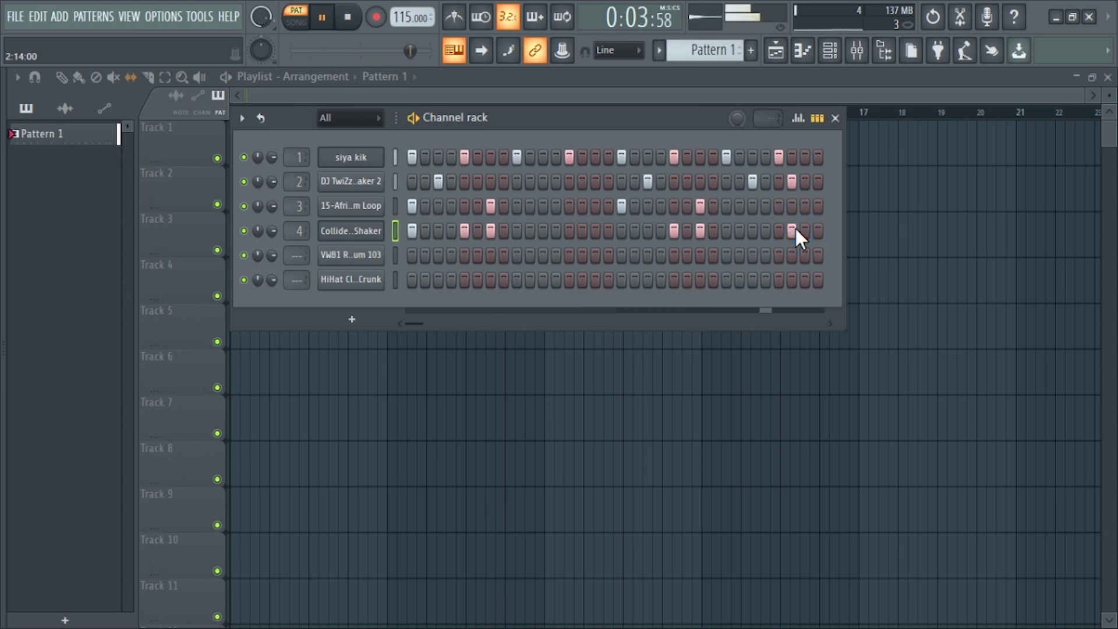
{"action": "left_click", "coordinate": [750, 233]}
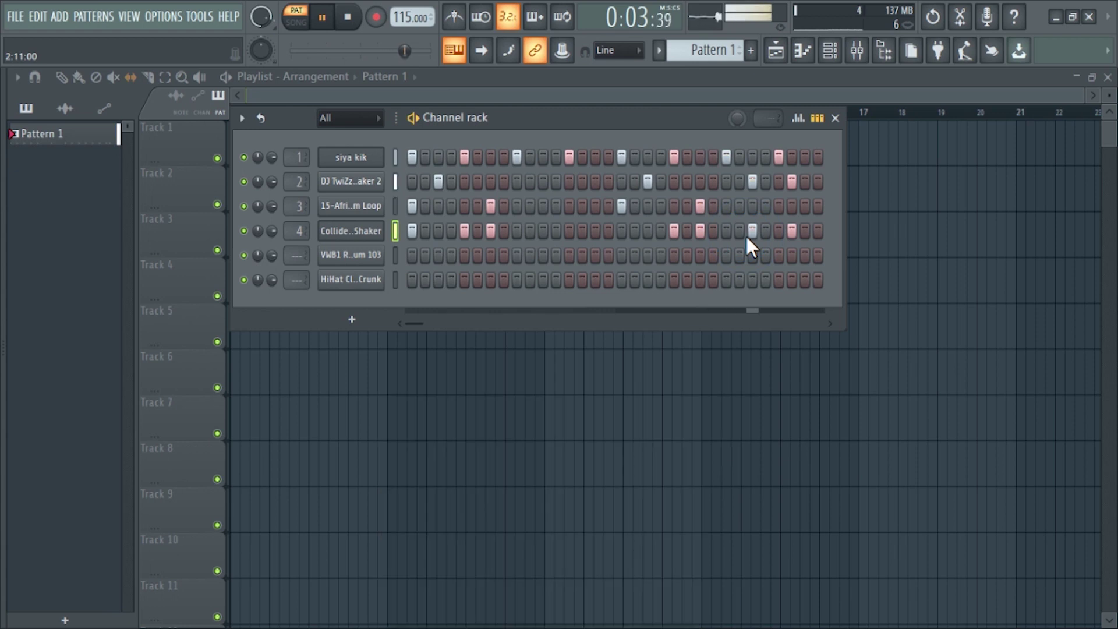
Step: Program the VWB1 drum 103 row with hits on steps 1, 7, 17, 23 and 27
{"action": "left_click", "coordinate": [413, 255]}
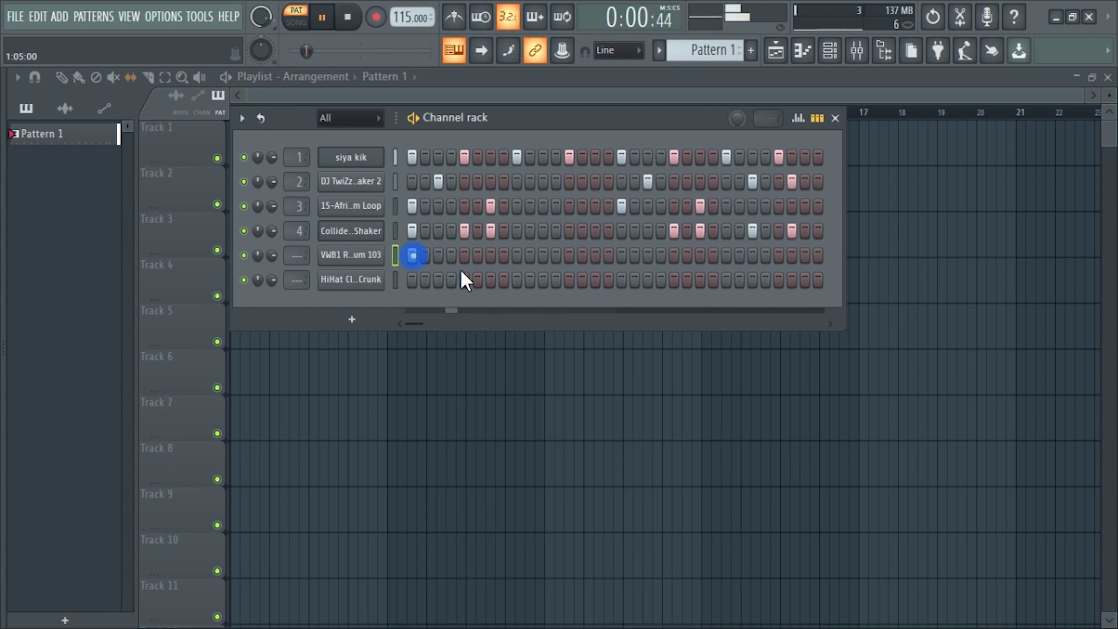
{"action": "left_click", "coordinate": [488, 257]}
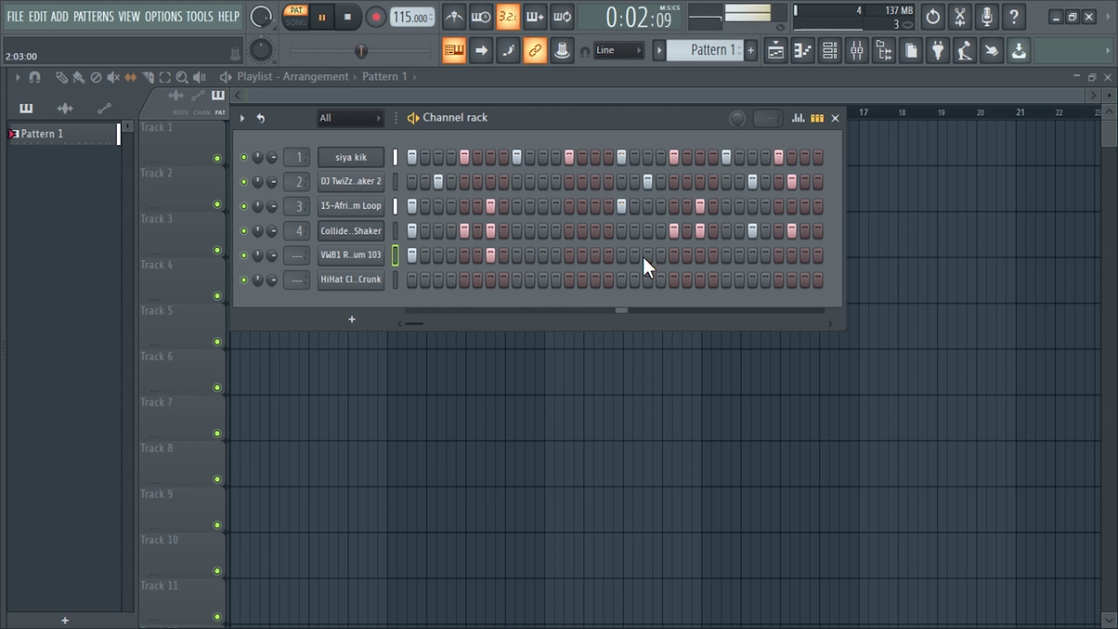
{"action": "left_click", "coordinate": [621, 255]}
{"action": "left_click", "coordinate": [674, 255]}
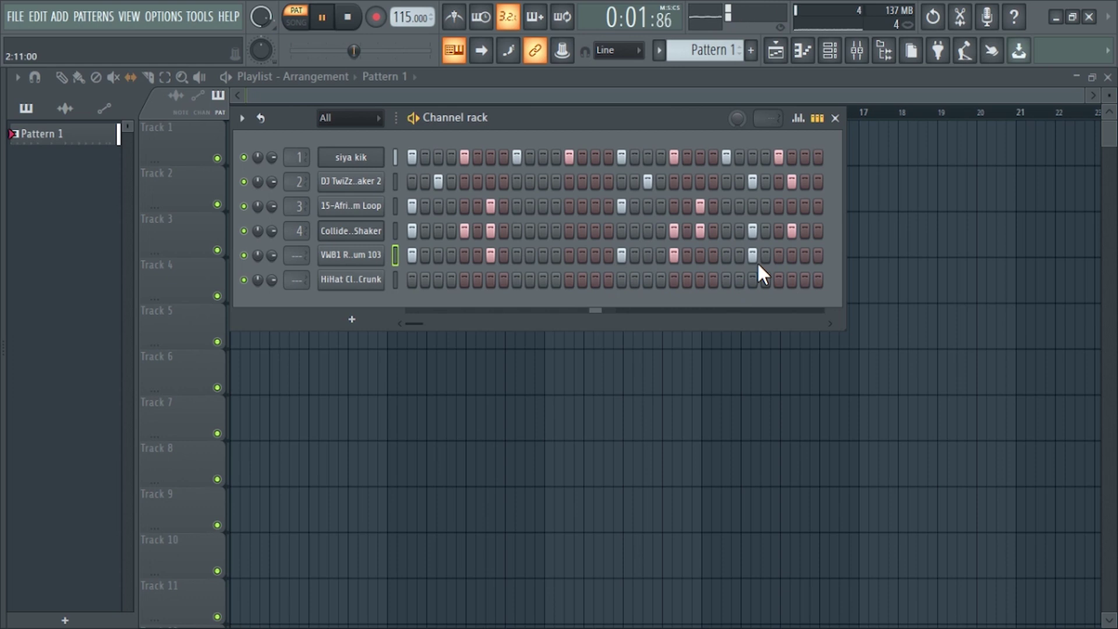
{"action": "left_click", "coordinate": [674, 255]}
{"action": "left_click", "coordinate": [700, 255]}
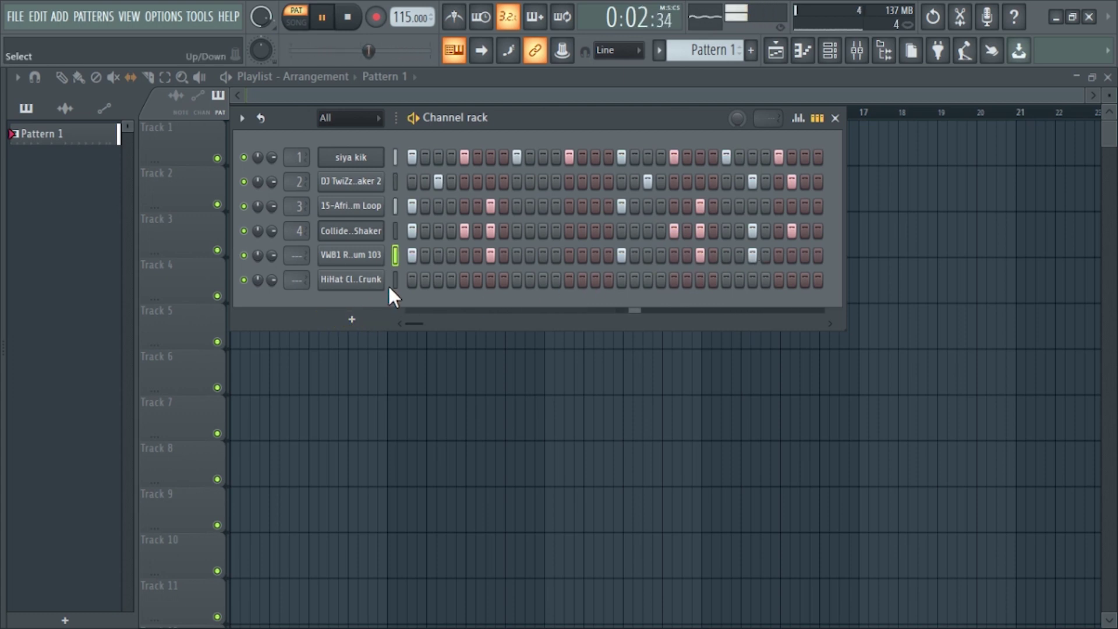
Step: Program the HiHat Crunk row with paired hits on steps 3–4, 19–20 and 27–28
{"action": "key", "text": "space"}
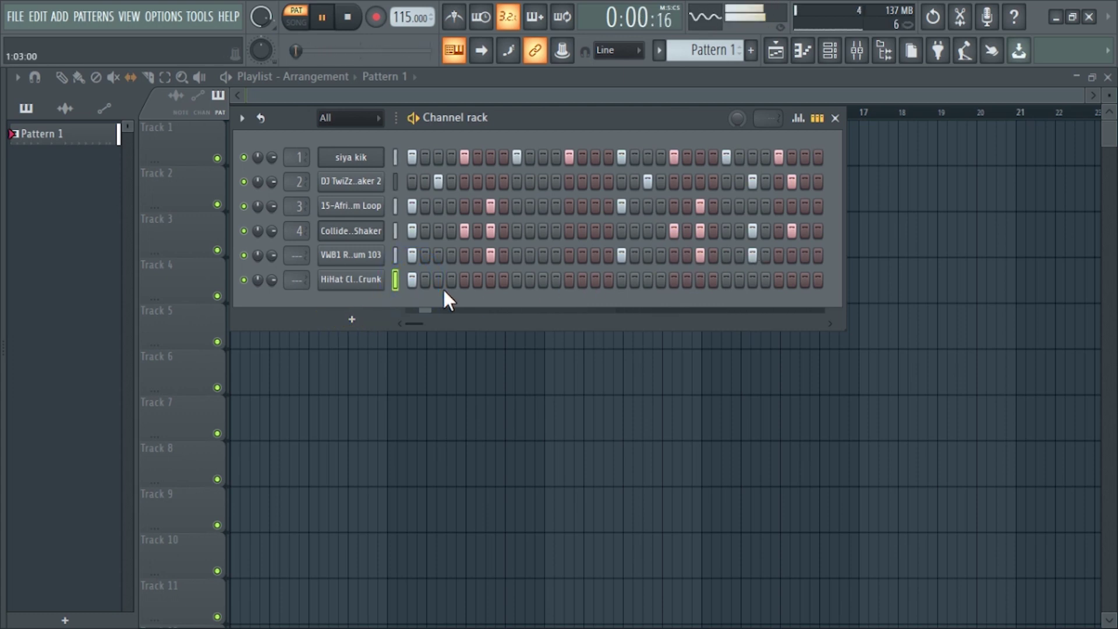
{"action": "left_click", "coordinate": [438, 280]}
{"action": "left_click", "coordinate": [452, 281]}
{"action": "key", "text": "space"}
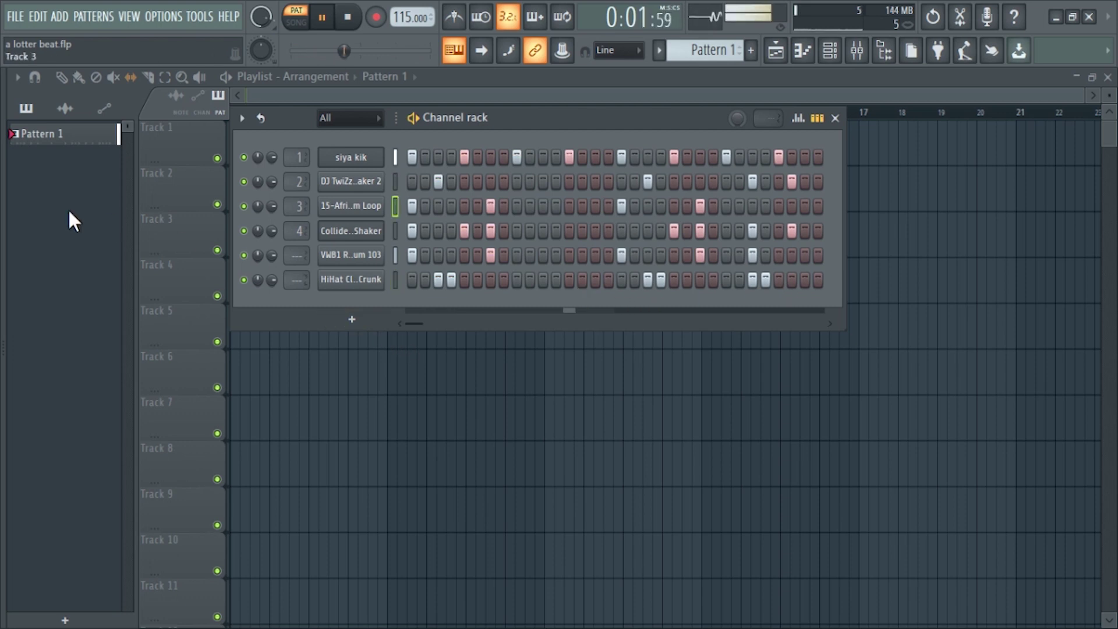
Step: Audition samples in the EPIC folder and replace the 28c-prc02-125 channel's sample with Percussion 68-02
{"action": "left_click", "coordinate": [99, 384]}
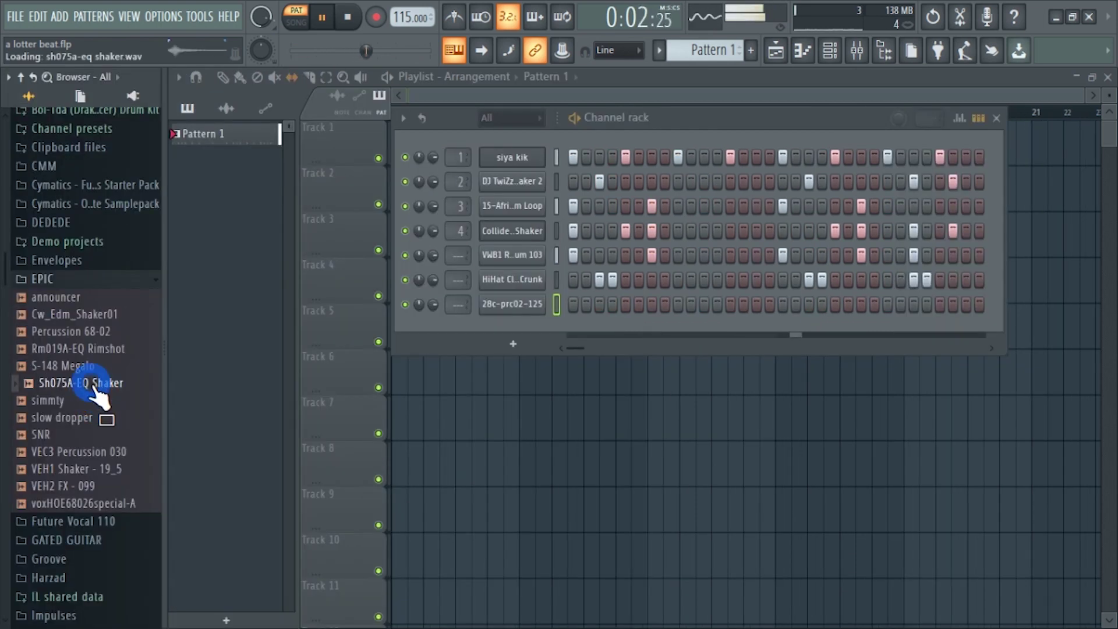
{"action": "left_click", "coordinate": [99, 349]}
{"action": "left_click_drag", "start_coordinate": [96, 330], "coordinate": [368, 303]}
Step: Program Percussion 68-02 hits on steps 1 and 17, and set the channel's volume to 65%
{"action": "left_click", "coordinate": [412, 304]}
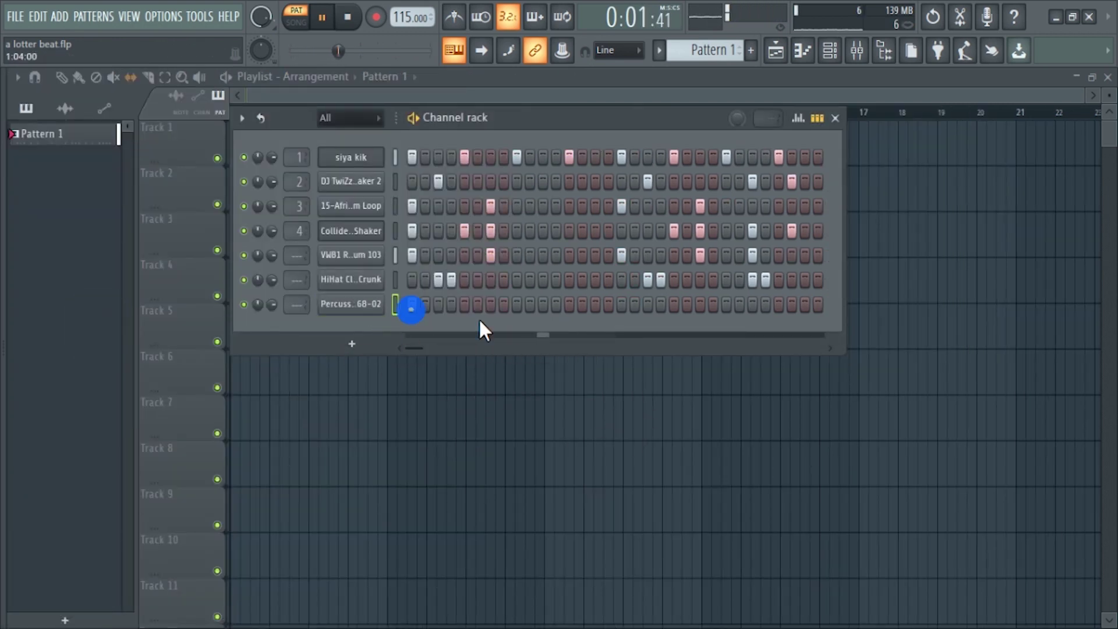
{"action": "left_click", "coordinate": [622, 304]}
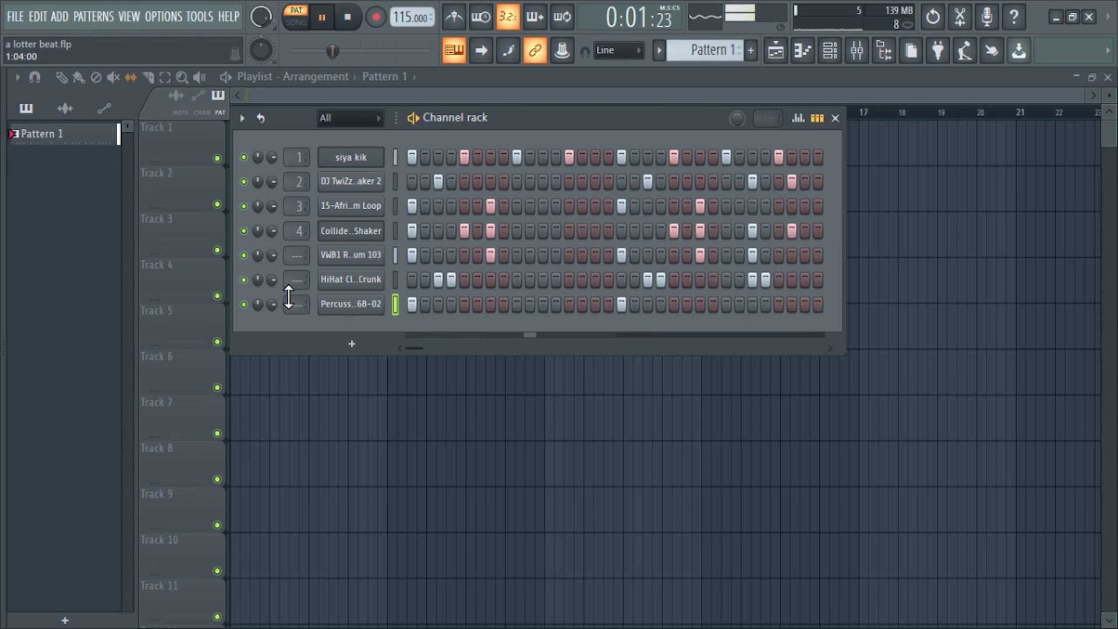
{"action": "left_click_drag", "start_coordinate": [274, 303], "coordinate": [275, 307]}
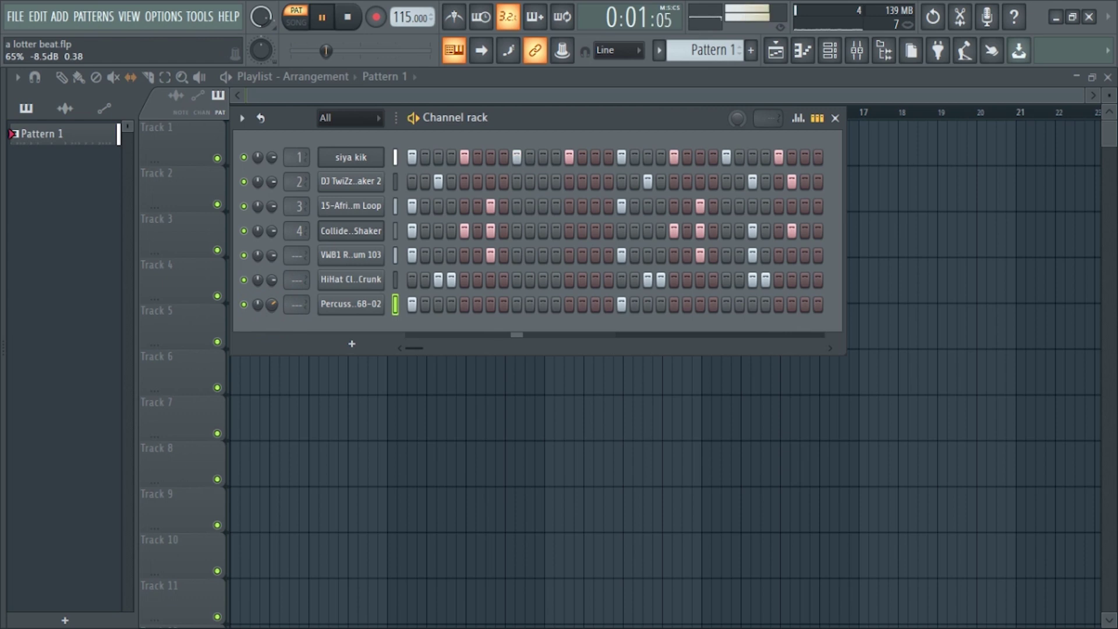
Step: Audition percussion samples and add Collider Boom Clave low and Collider Down Pipe 03 as new channels
{"action": "left_click", "coordinate": [116, 269]}
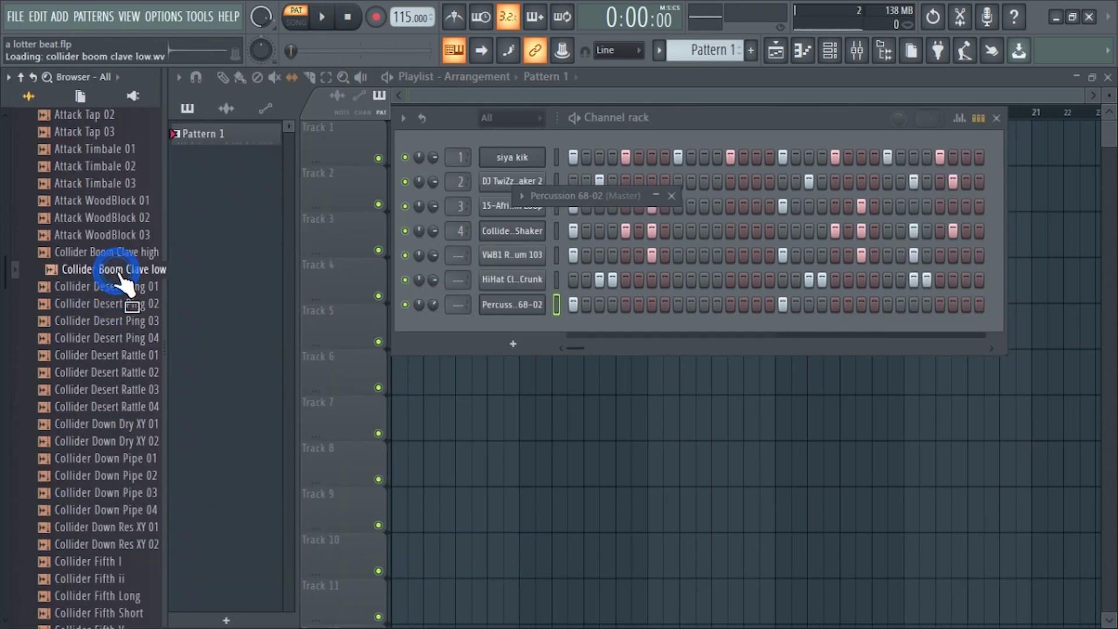
{"action": "left_click_drag", "start_coordinate": [120, 275], "coordinate": [343, 321]}
{"action": "mouse_move", "coordinate": [5, 399]}
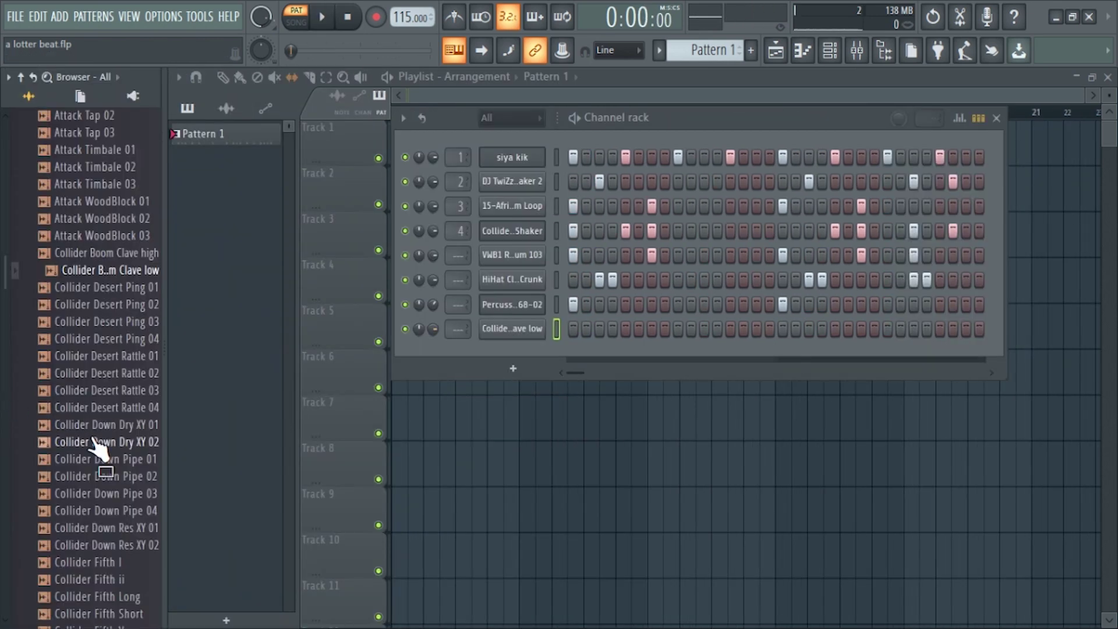
{"action": "left_click", "coordinate": [91, 438]}
{"action": "left_click", "coordinate": [91, 478]}
{"action": "left_click", "coordinate": [88, 494]}
{"action": "left_click", "coordinate": [93, 476]}
{"action": "left_click", "coordinate": [109, 494]}
{"action": "left_click_drag", "start_coordinate": [112, 500], "coordinate": [346, 339]}
Step: Add Attack Blip 04 from the Percussion folder as a new channel with hits on steps 5, 7, 9, 17, 23, 27 and 30
{"action": "left_click", "coordinate": [78, 252]}
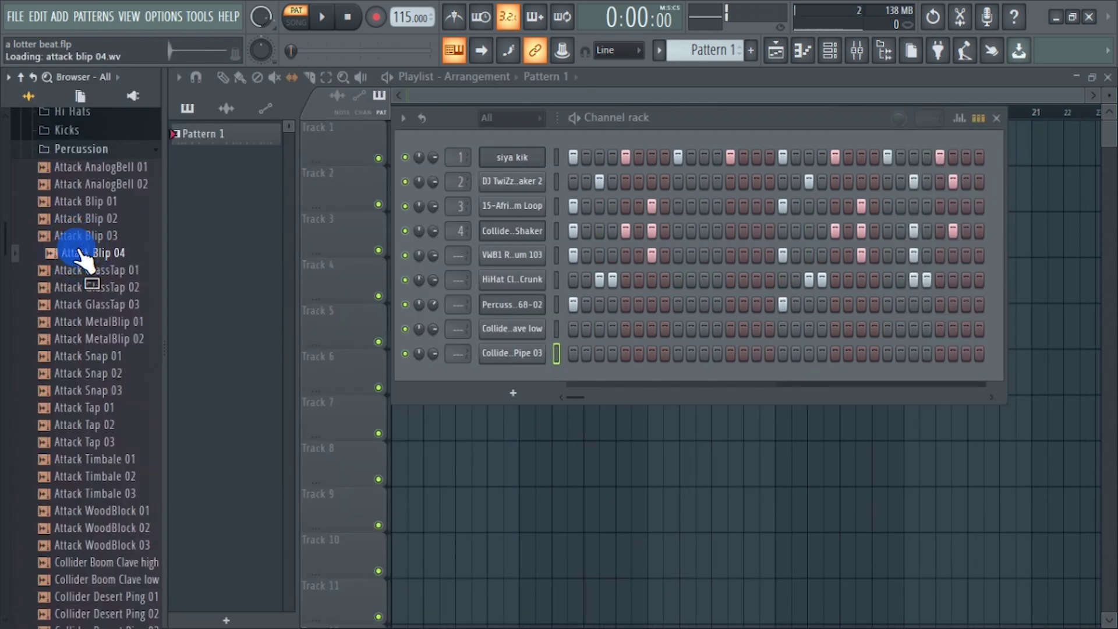
{"action": "left_click_drag", "start_coordinate": [76, 248], "coordinate": [423, 373]}
{"action": "left_click", "coordinate": [464, 379]}
{"action": "key", "text": "space"}
{"action": "left_click", "coordinate": [491, 378]}
{"action": "left_click", "coordinate": [517, 379]}
{"action": "left_click", "coordinate": [621, 378]}
{"action": "left_click", "coordinate": [695, 379]}
{"action": "left_click", "coordinate": [751, 379]}
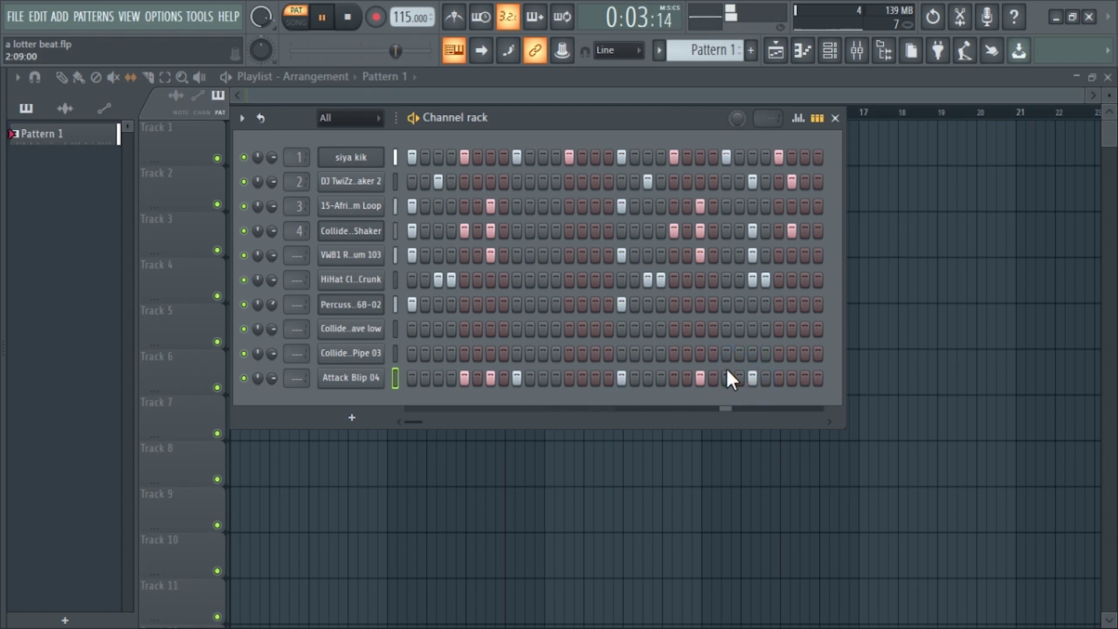
{"action": "left_click", "coordinate": [792, 378]}
Step: Program the Collider Boom Clave low row with hits on steps 4, 11, 20 and 27
{"action": "left_click", "coordinate": [451, 329]}
{"action": "left_click", "coordinate": [543, 329]}
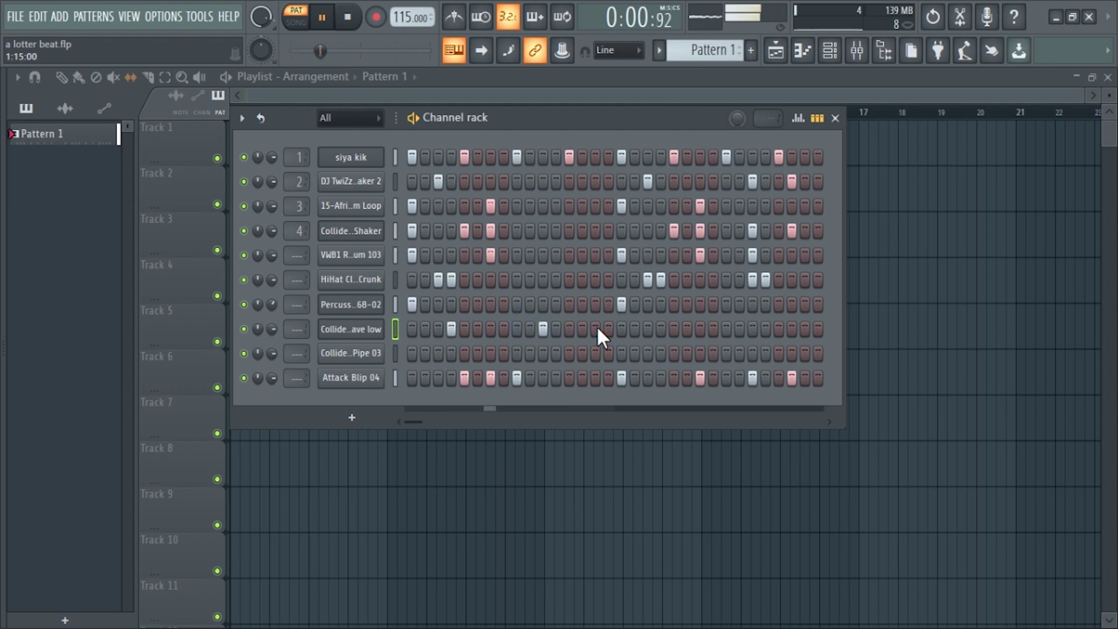
{"action": "left_click", "coordinate": [661, 329]}
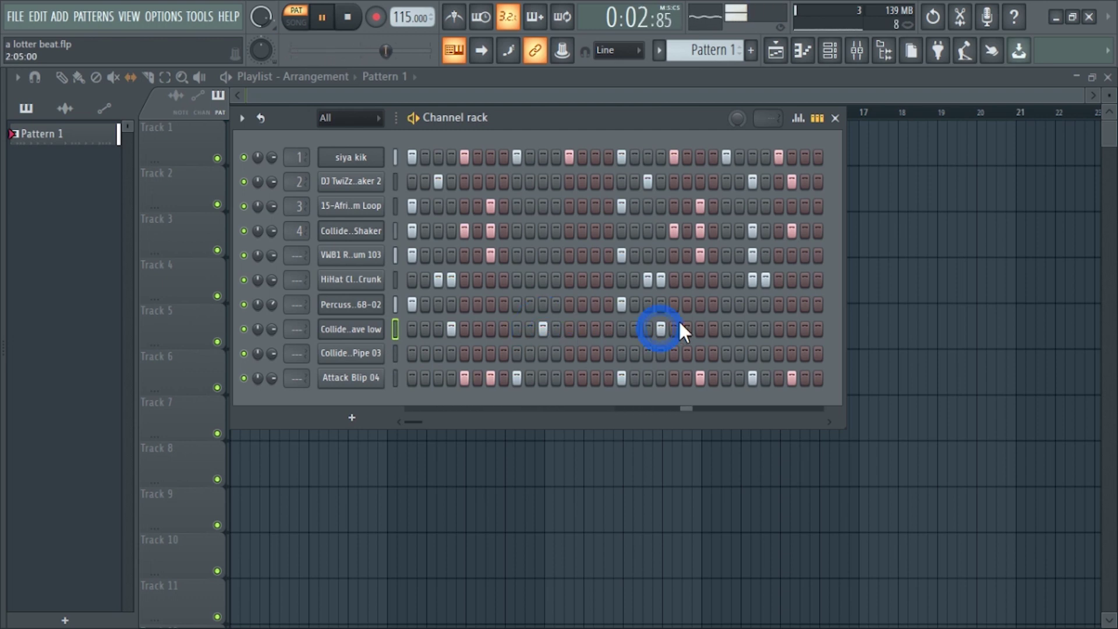
{"action": "left_click", "coordinate": [752, 329]}
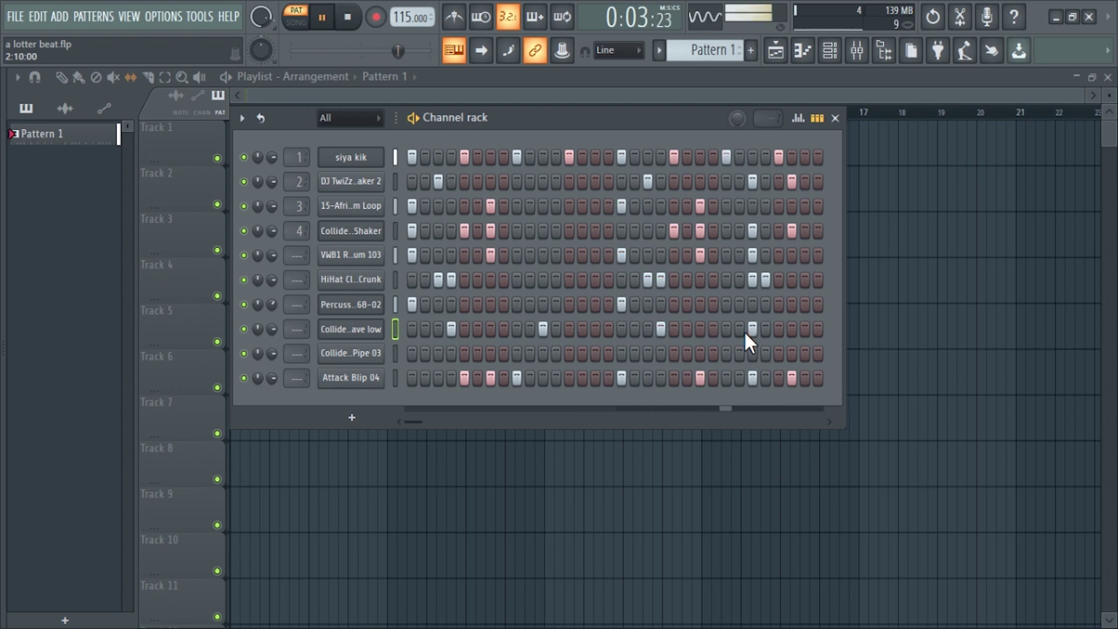
Step: Program the Collider Down Pipe 03 row with hits on steps 1, 7, 17, 23 and 27
{"action": "left_click", "coordinate": [412, 354]}
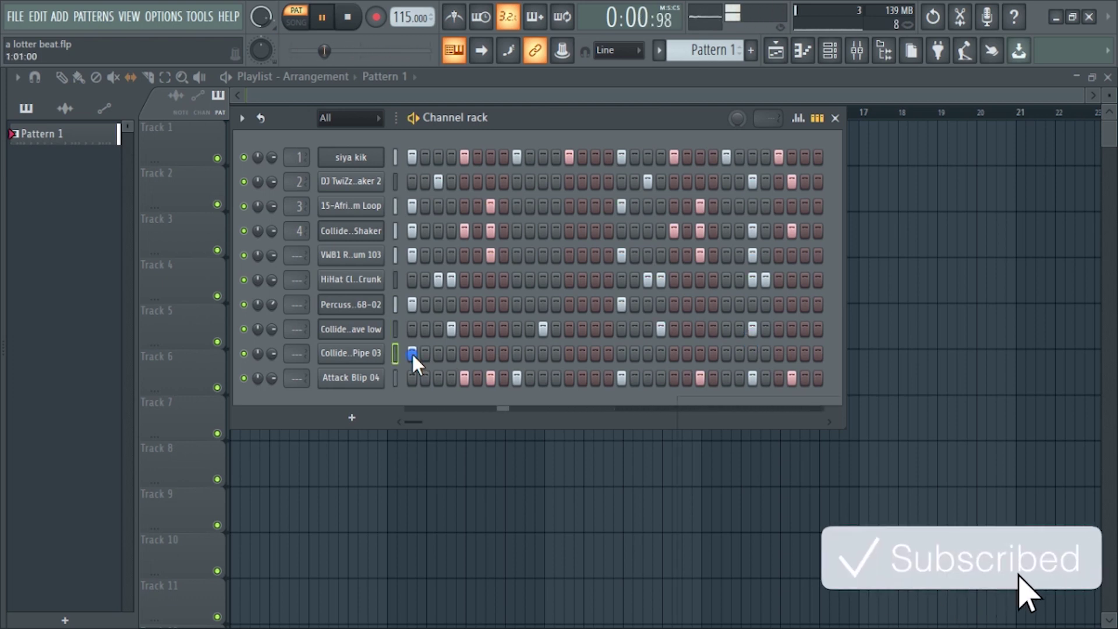
{"action": "left_click", "coordinate": [490, 353]}
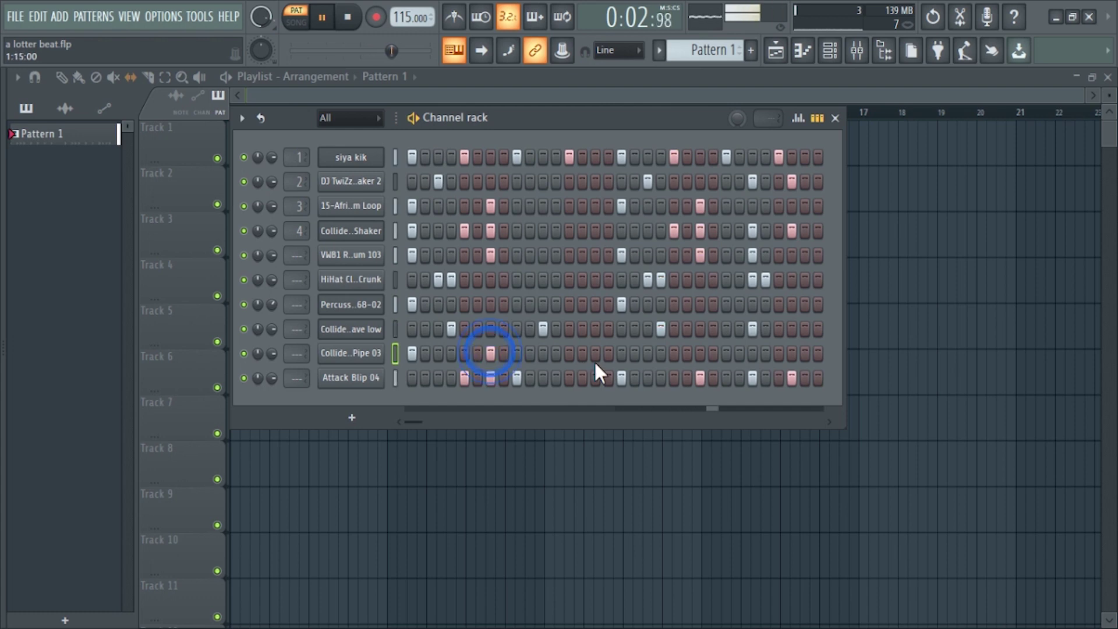
{"action": "left_click", "coordinate": [621, 353]}
{"action": "left_click", "coordinate": [700, 353]}
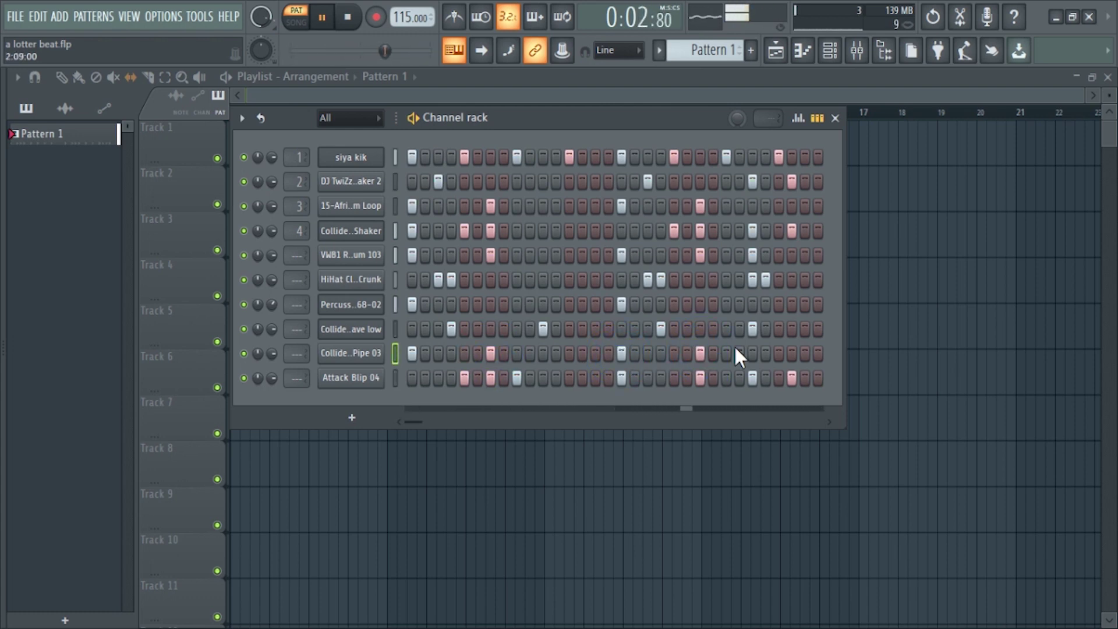
{"action": "left_click", "coordinate": [755, 352]}
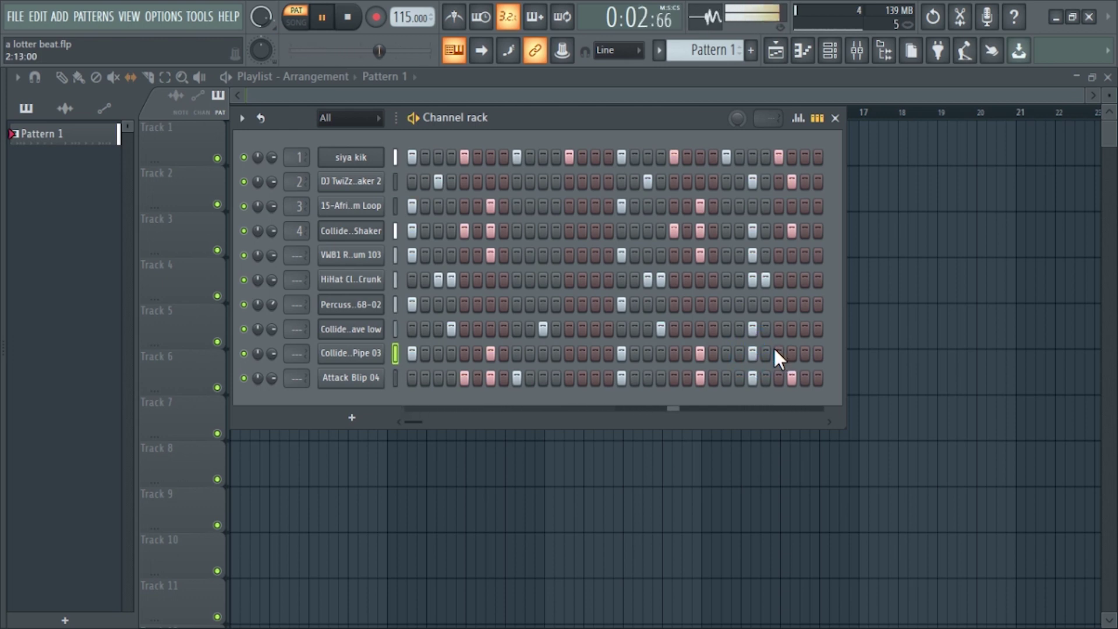
Step: Show the Collider Down Pipe 03 notes in the piano roll and transpose them down two octaves
{"action": "right_click", "coordinate": [342, 357]}
{"action": "left_click", "coordinate": [407, 351]}
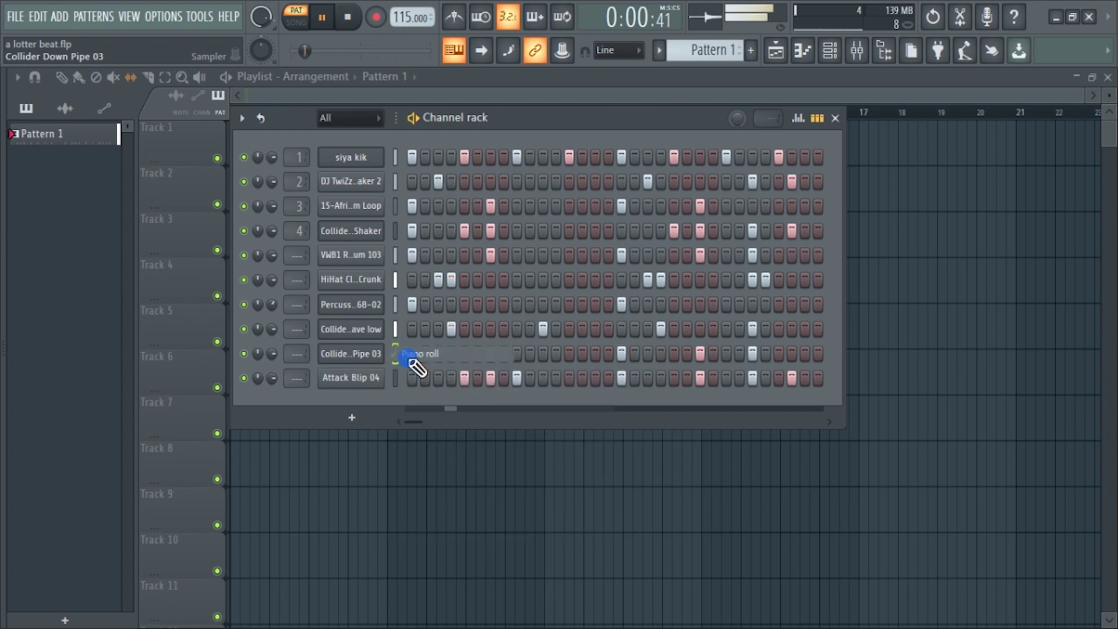
{"action": "key", "text": "ctrl+Down"}
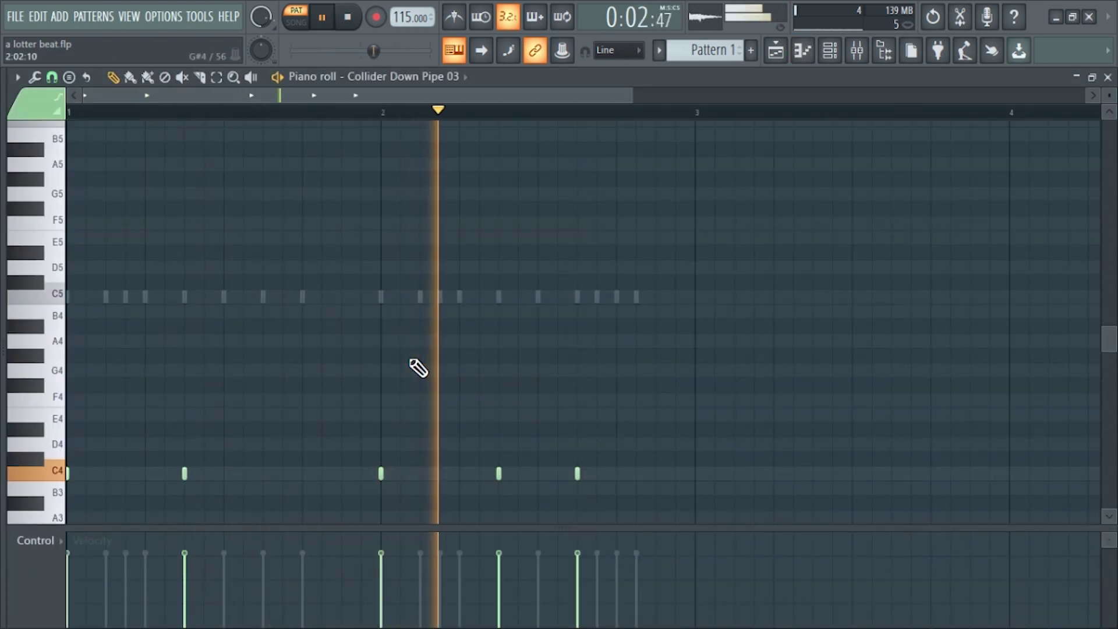
{"action": "key", "text": "ctrl+Down"}
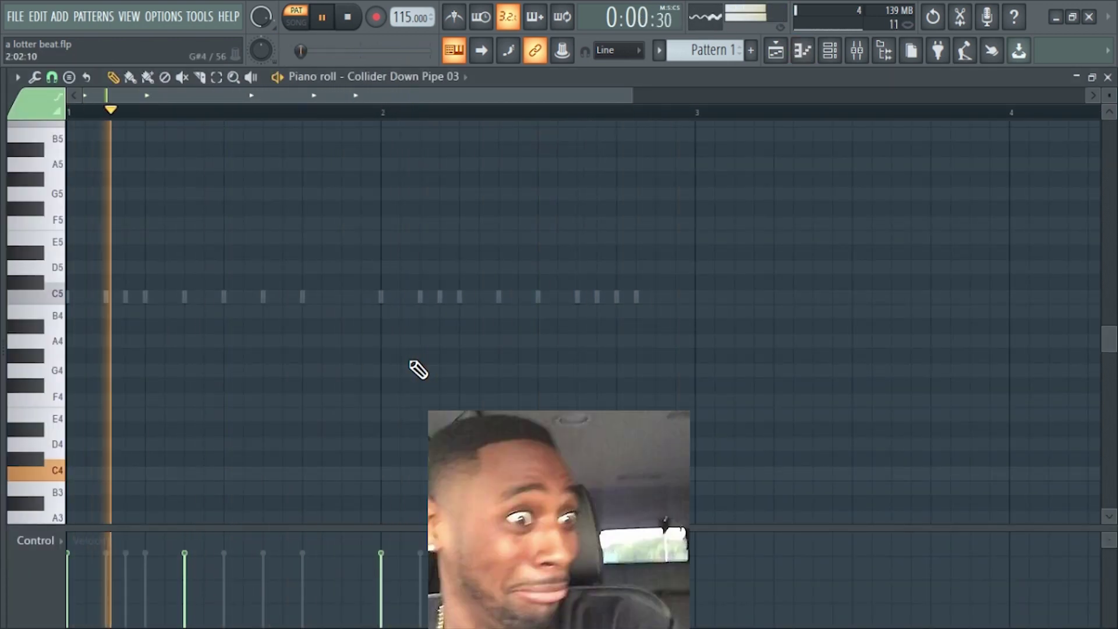
{"action": "scroll", "coordinate": [382, 372], "scroll_direction": "down", "scroll_amount": 5}
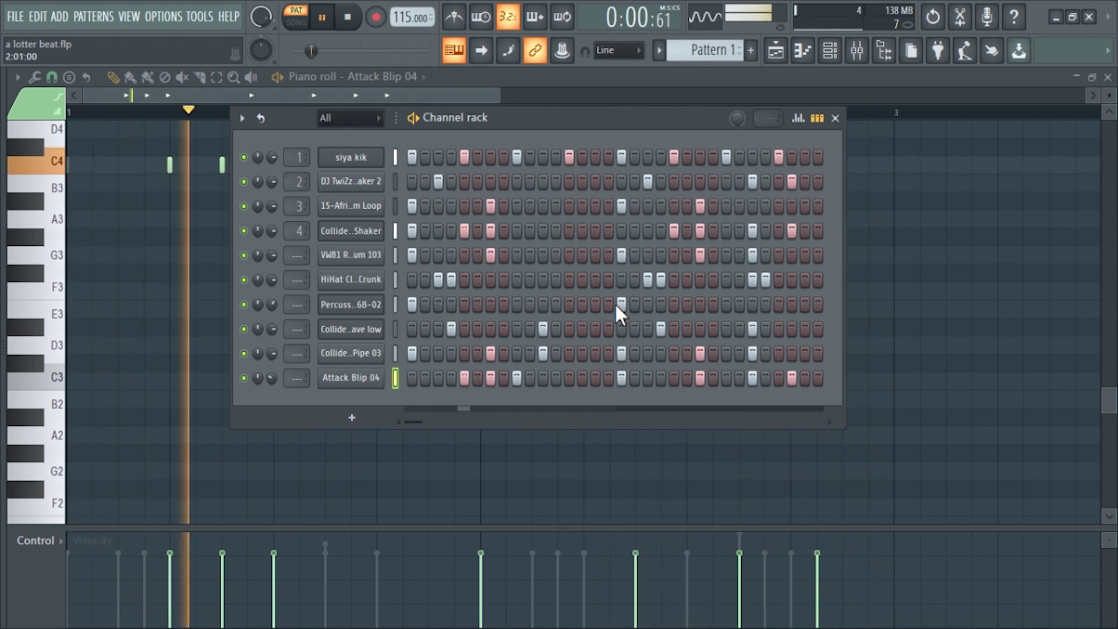
Step: Select all ten channels and route them to consecutive mixer tracks starting at insert 1
{"action": "left_click_drag", "start_coordinate": [396, 157], "coordinate": [390, 389]}
{"action": "left_click", "coordinate": [856, 52]}
{"action": "left_click", "coordinate": [69, 183]}
{"action": "key", "text": "ctrl+l"}
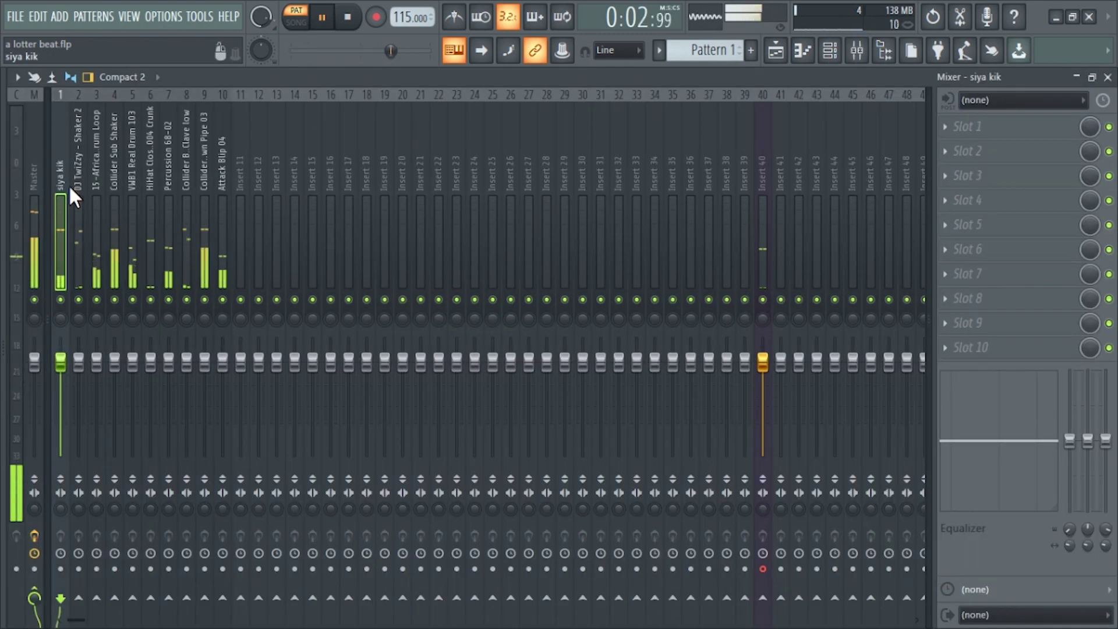
Step: Create Pattern 2 and add a Hypersonic instrument channel
{"action": "key", "text": "F5"}
{"action": "key", "text": "F4"}
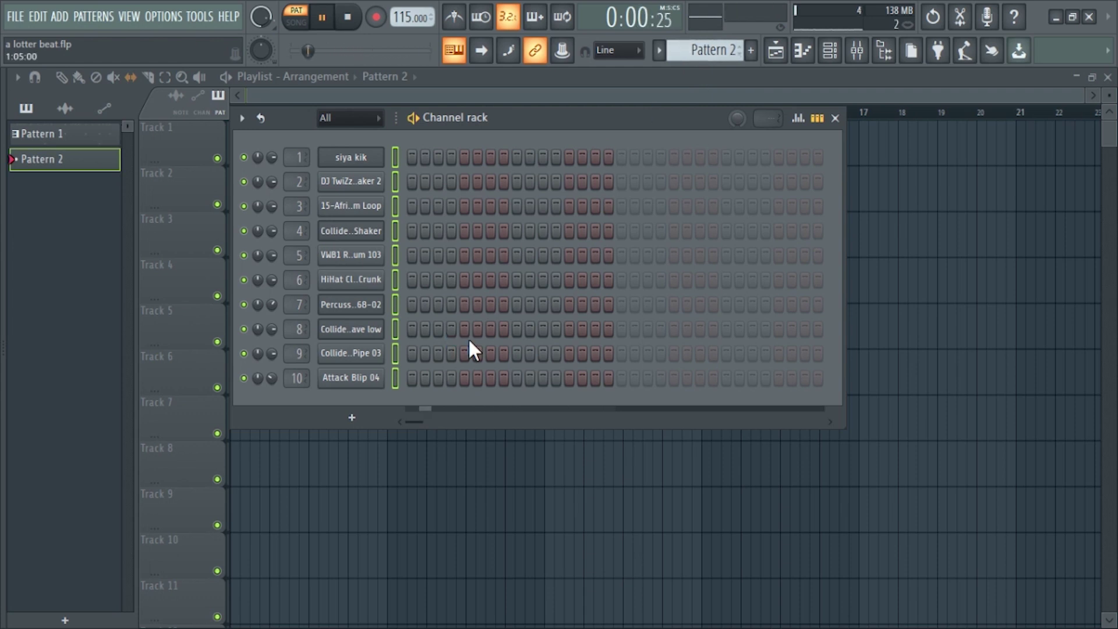
{"action": "left_click", "coordinate": [352, 417]}
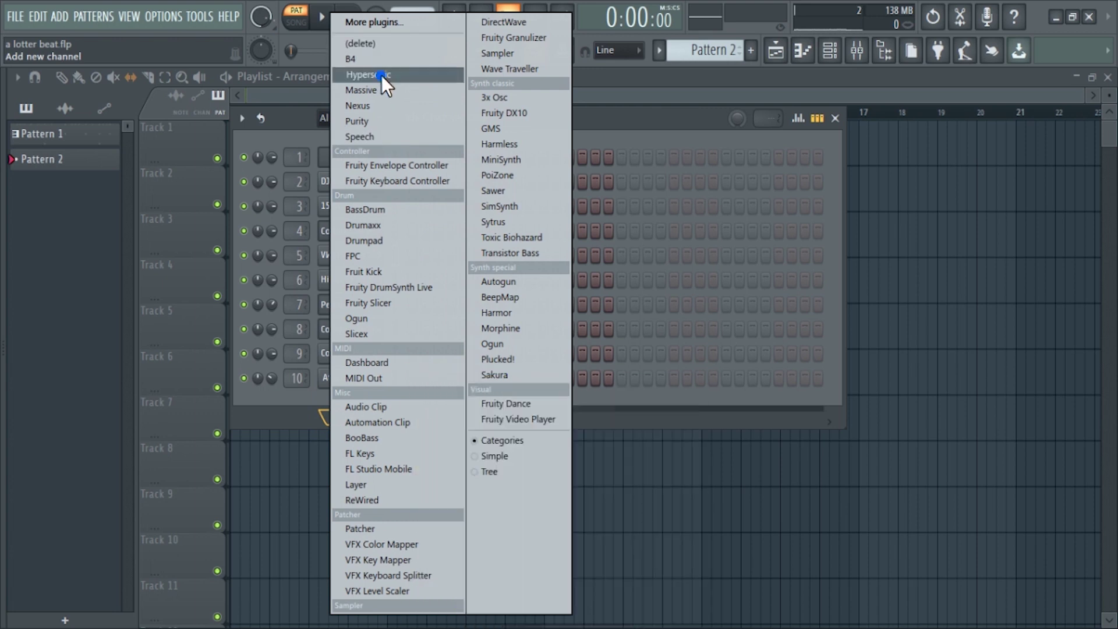
{"action": "left_click", "coordinate": [382, 75]}
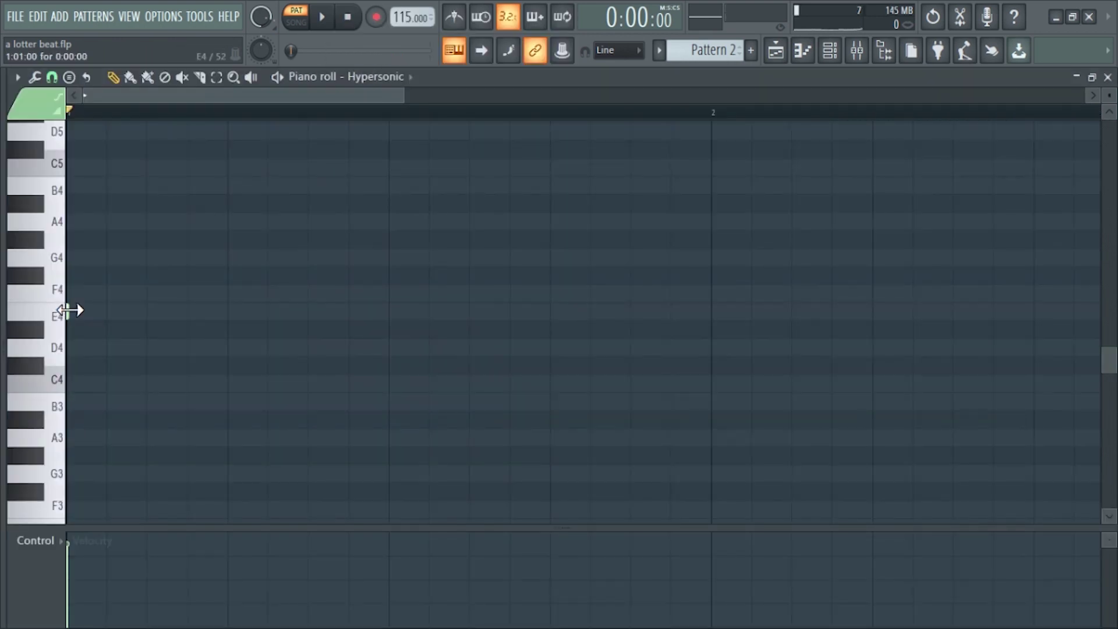
Step: Lengthen the Hypersonic E4 note to fill bar 1 and add a one-bar A4 above it
{"action": "left_click_drag", "start_coordinate": [70, 310], "coordinate": [706, 292]}
{"action": "left_click_drag", "start_coordinate": [402, 96], "coordinate": [722, 97]}
{"action": "key", "text": "space"}
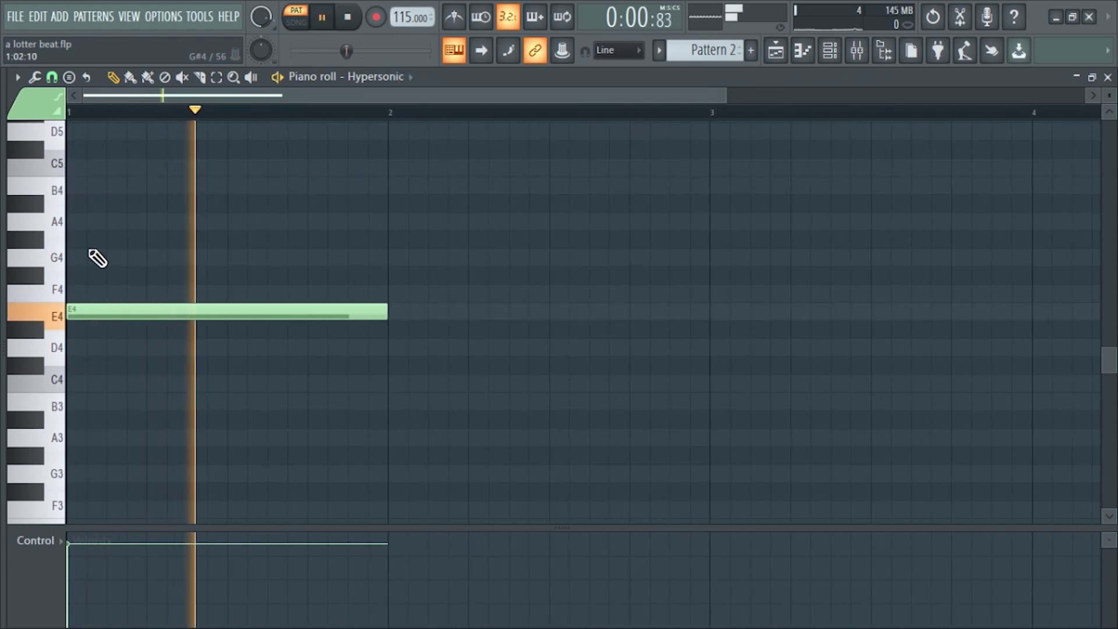
{"action": "left_click", "coordinate": [70, 220]}
{"action": "key", "text": "space"}
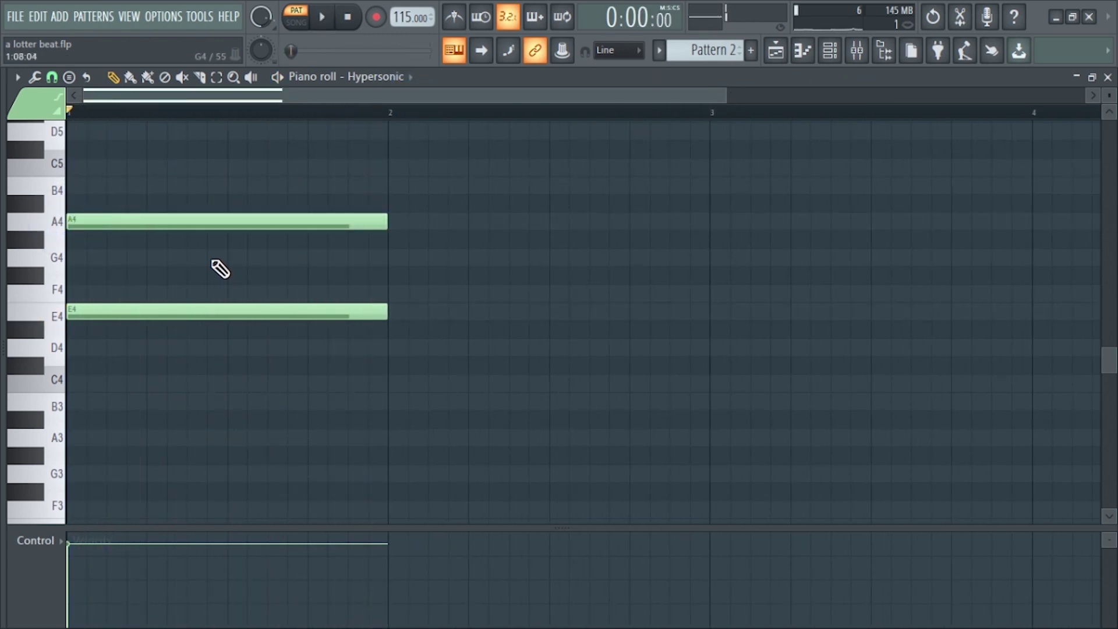
Step: Add a one-bar E5 note in bar 1 and raise the A4 note to B4 during playback
{"action": "key", "text": "space"}
{"action": "scroll", "coordinate": [82, 188], "scroll_direction": "up", "scroll_amount": 1}
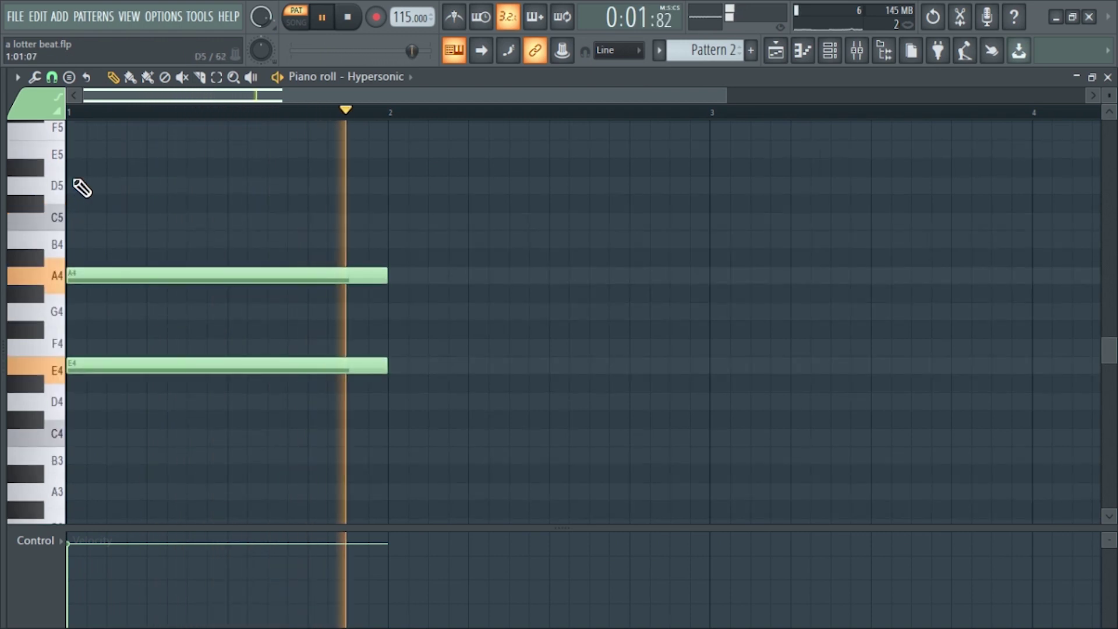
{"action": "left_click", "coordinate": [67, 149]}
{"action": "key", "text": "space"}
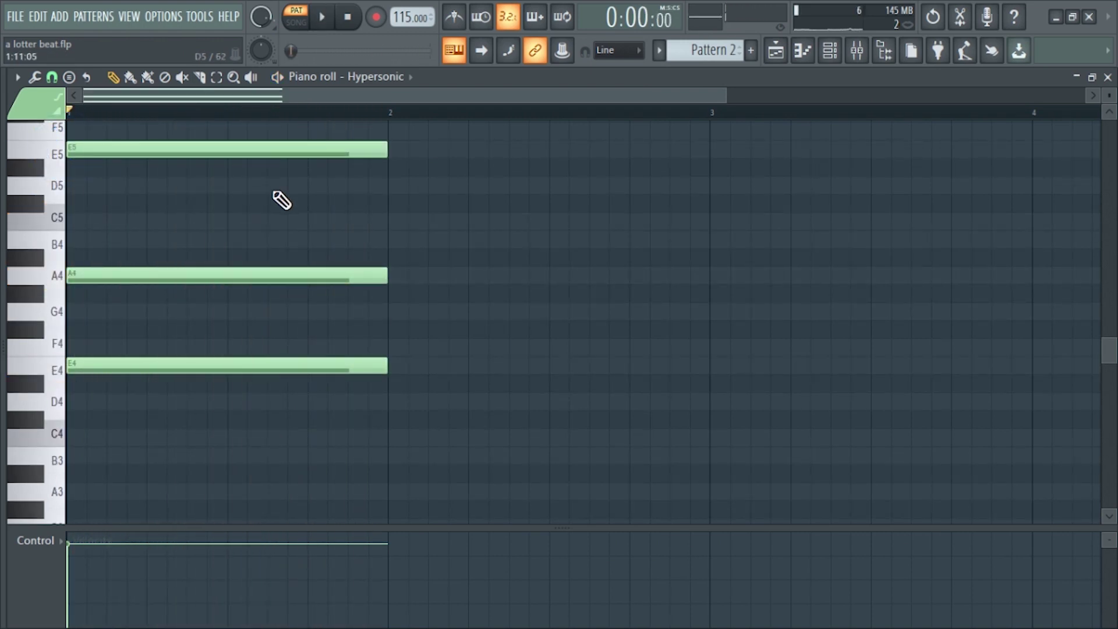
{"action": "key", "text": "space"}
{"action": "left_click_drag", "start_coordinate": [187, 279], "coordinate": [181, 235]}
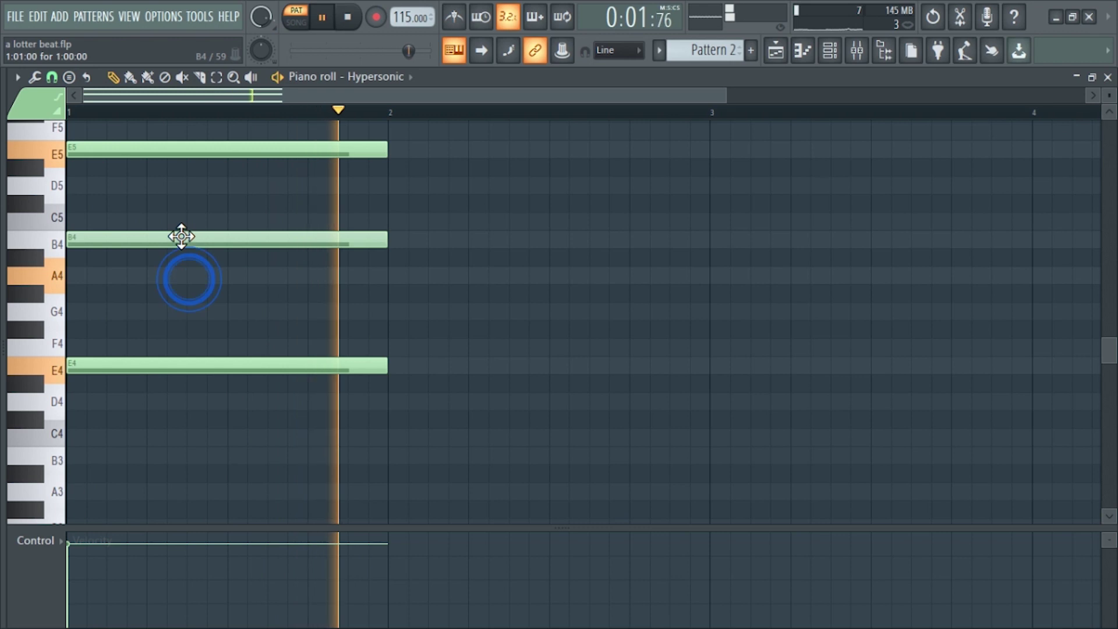
{"action": "left_click", "coordinate": [391, 278]}
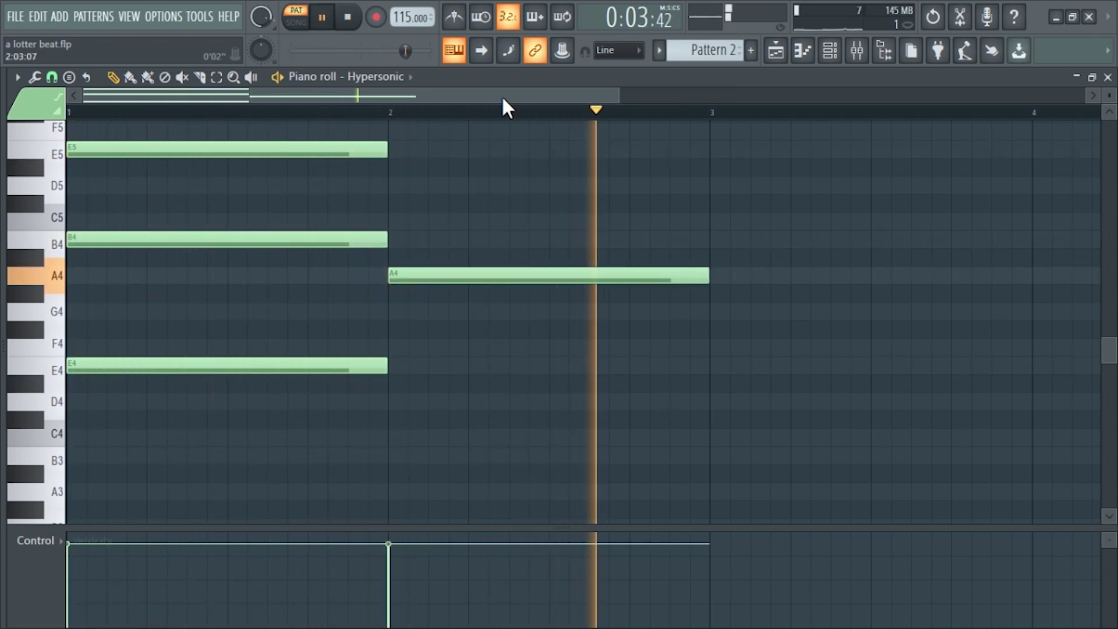
{"action": "left_click_drag", "start_coordinate": [616, 95], "coordinate": [999, 98]}
{"action": "right_click", "coordinate": [439, 276]}
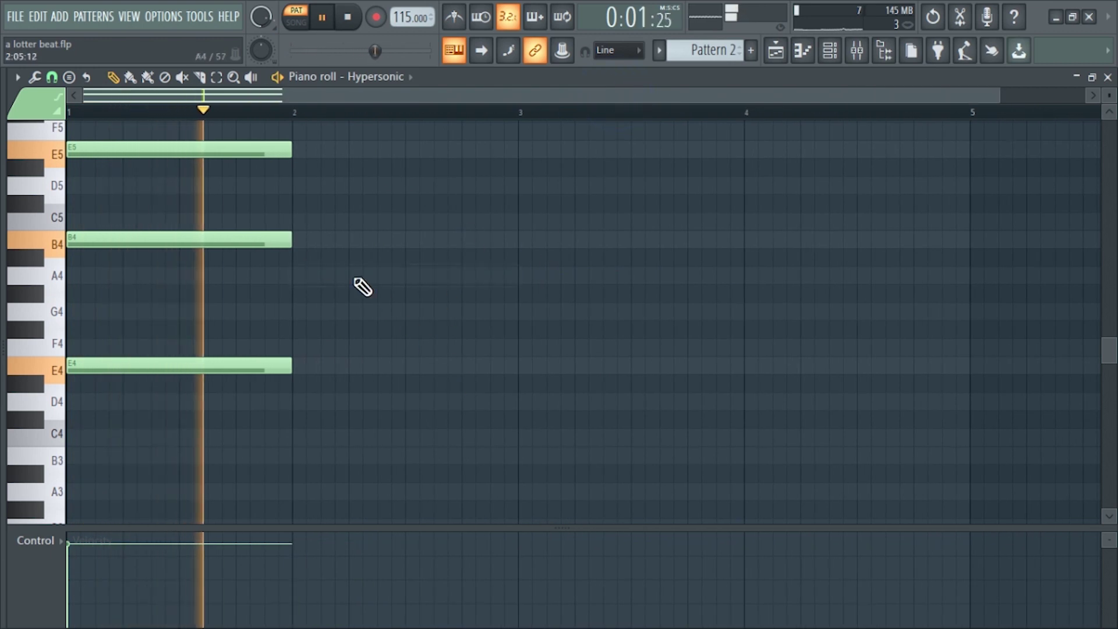
Step: Duplicate the bar 1 chord into bar 2 and enter a one-bar C4, A4 and D5 chord in bar 3
{"action": "left_click_drag", "start_coordinate": [313, 130], "coordinate": [64, 387]}
{"action": "left_click_drag", "start_coordinate": [157, 245], "coordinate": [367, 225]}
{"action": "left_click", "coordinate": [518, 275]}
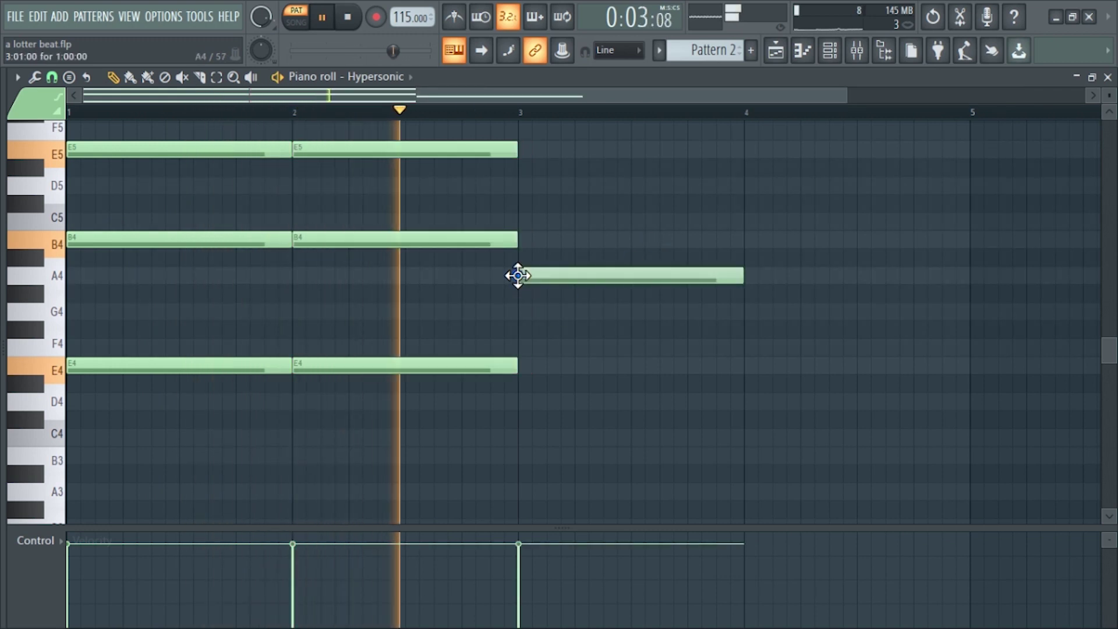
{"action": "left_click", "coordinate": [522, 438]}
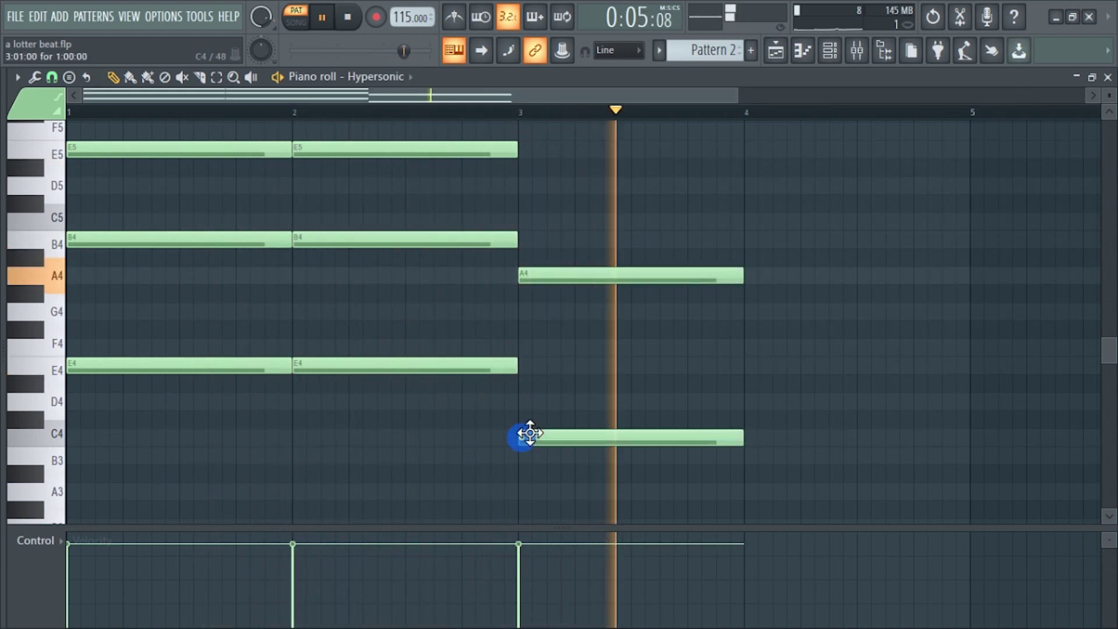
{"action": "left_click_drag", "start_coordinate": [613, 184], "coordinate": [619, 181]}
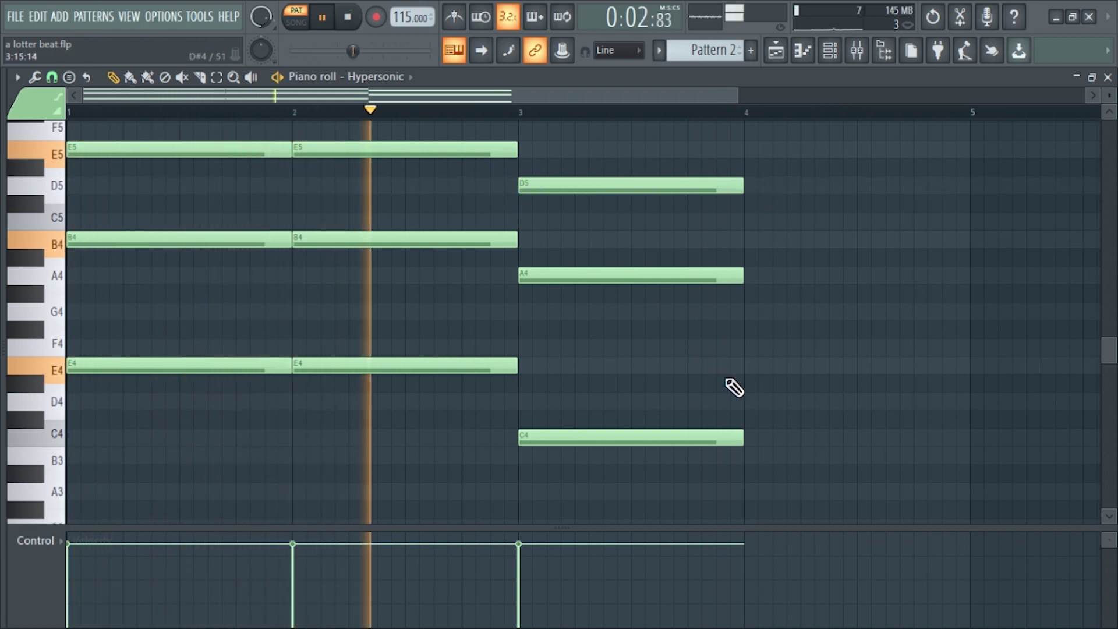
Step: Enter a one-bar chord of E4, B4 and E5 in bar 4
{"action": "left_click", "coordinate": [742, 366]}
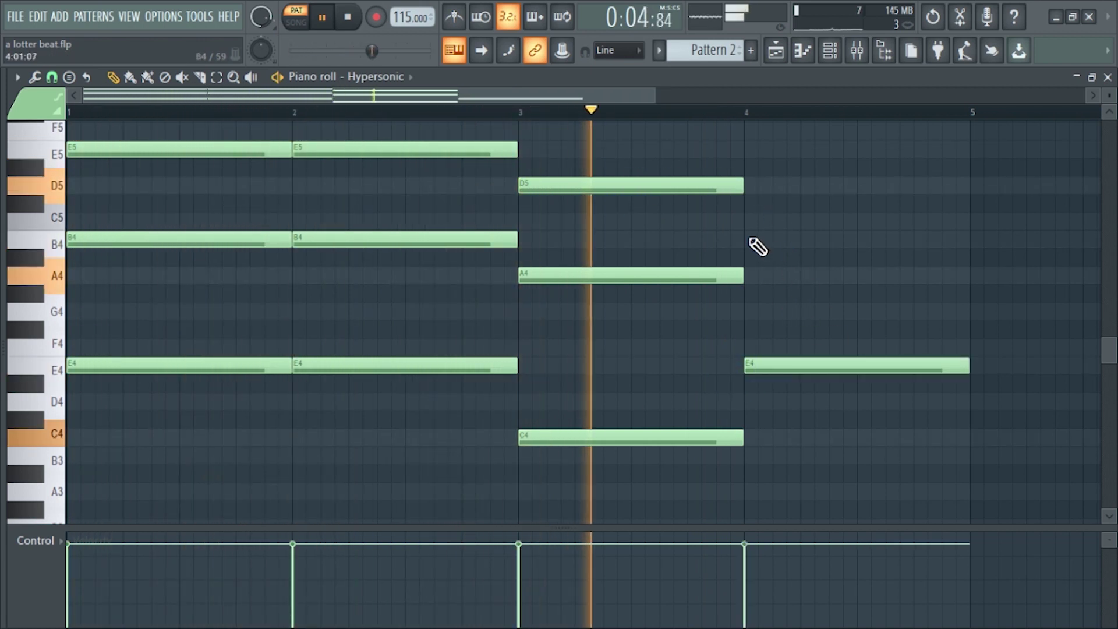
{"action": "left_click", "coordinate": [749, 239]}
{"action": "left_click", "coordinate": [751, 149]}
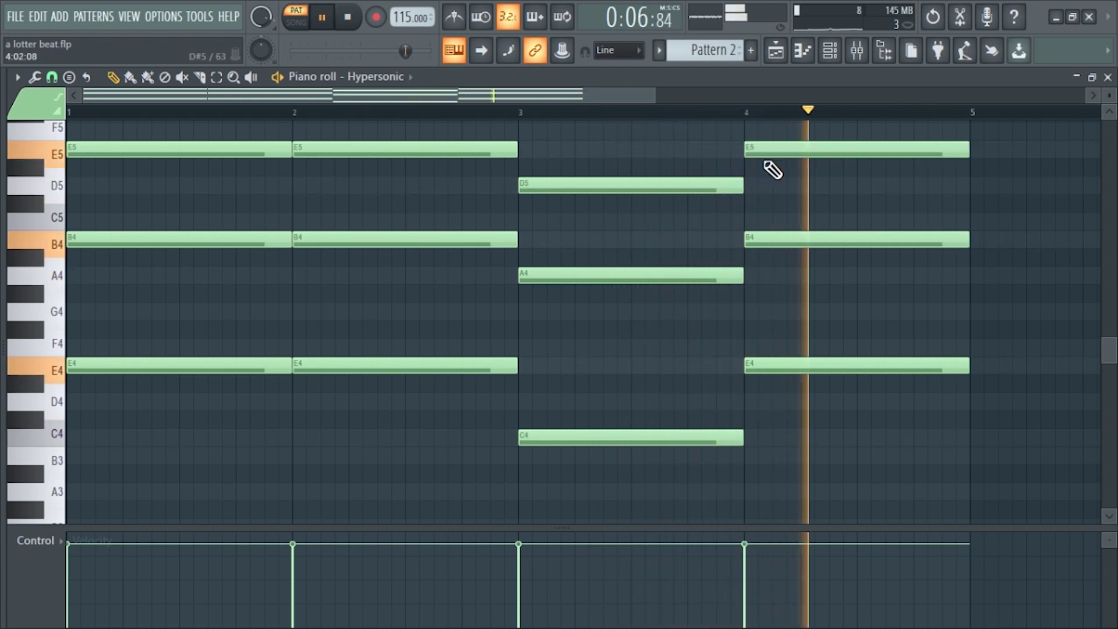
Step: Revoice the bar 4 chord by moving its notes to A3, G4 and G5
{"action": "scroll", "coordinate": [774, 186], "scroll_direction": "up", "scroll_amount": 3}
{"action": "left_click_drag", "start_coordinate": [794, 260], "coordinate": [788, 201]}
{"action": "scroll", "coordinate": [760, 370], "scroll_direction": "down", "scroll_amount": 3}
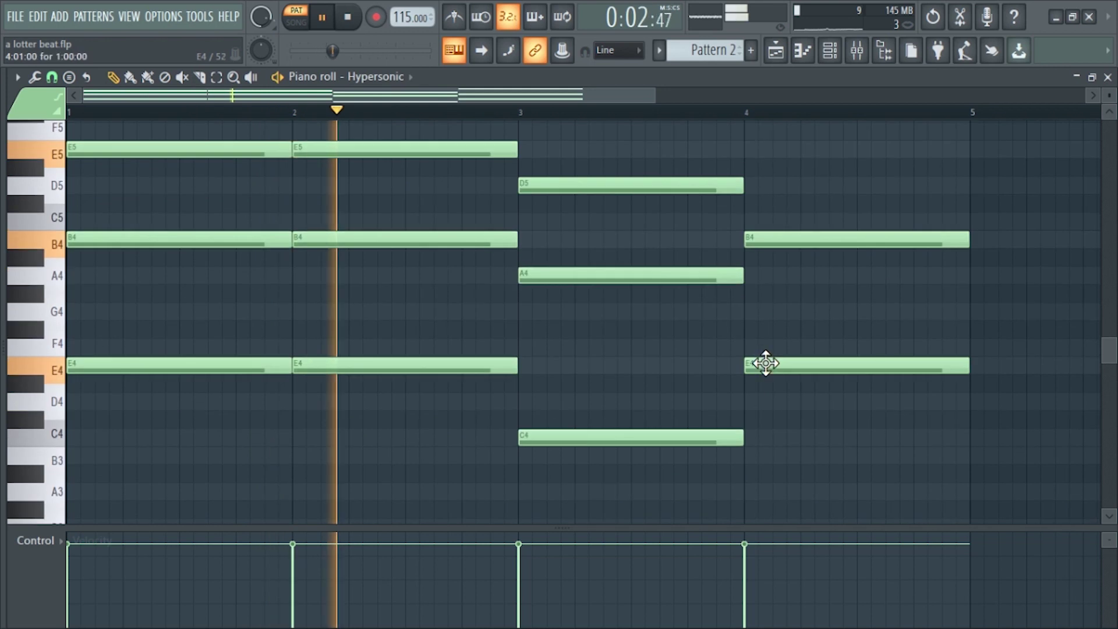
{"action": "left_click_drag", "start_coordinate": [782, 358], "coordinate": [785, 314]}
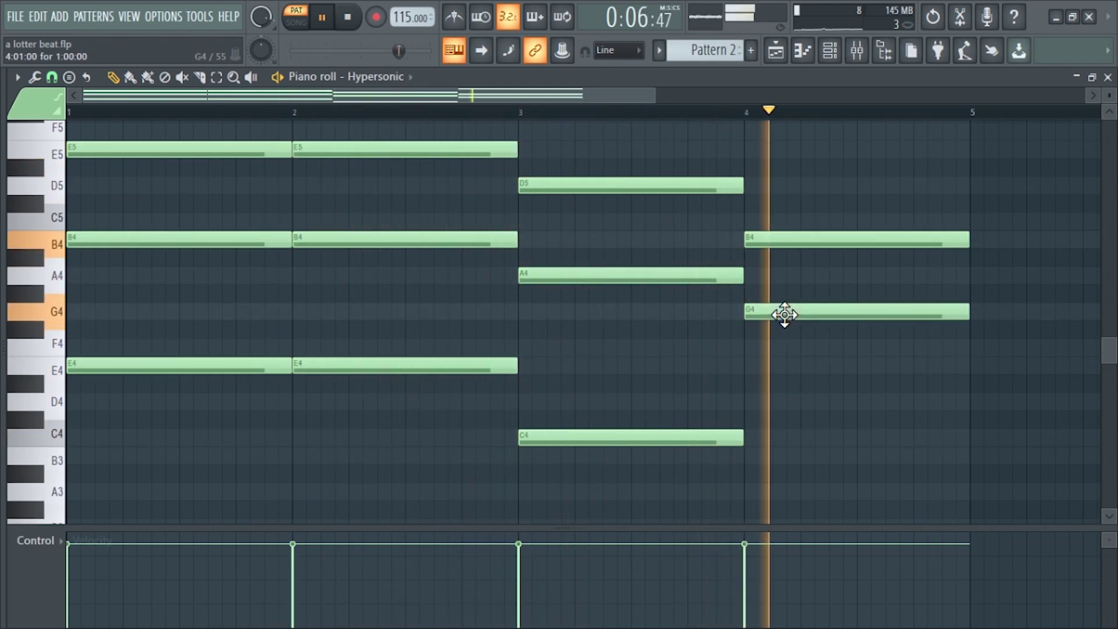
{"action": "left_click_drag", "start_coordinate": [786, 317], "coordinate": [781, 499]}
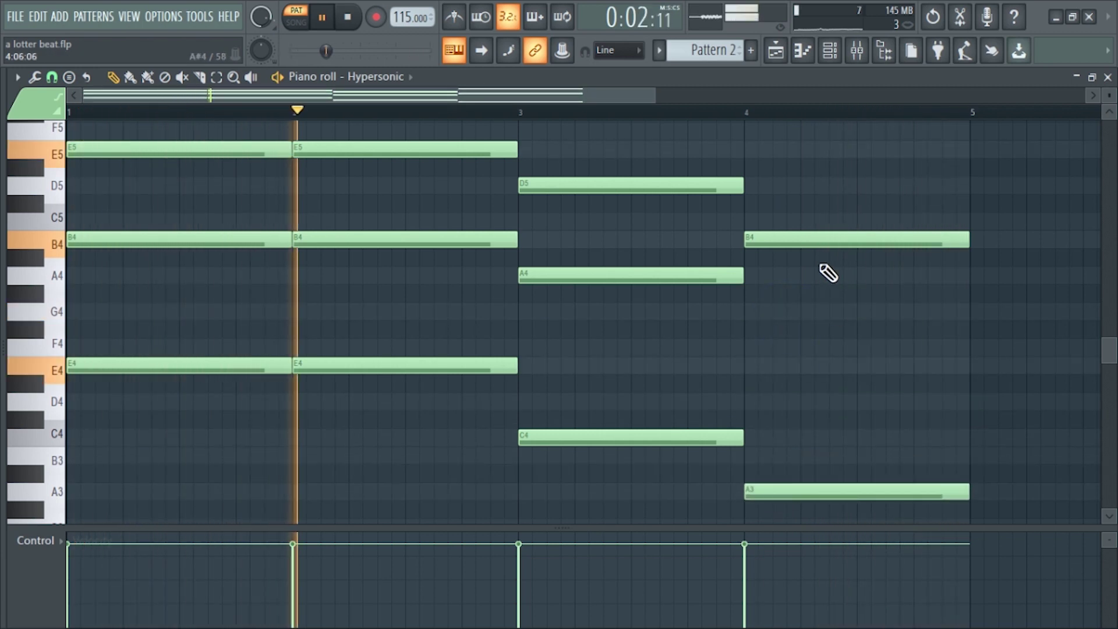
{"action": "left_click_drag", "start_coordinate": [814, 237], "coordinate": [814, 320]}
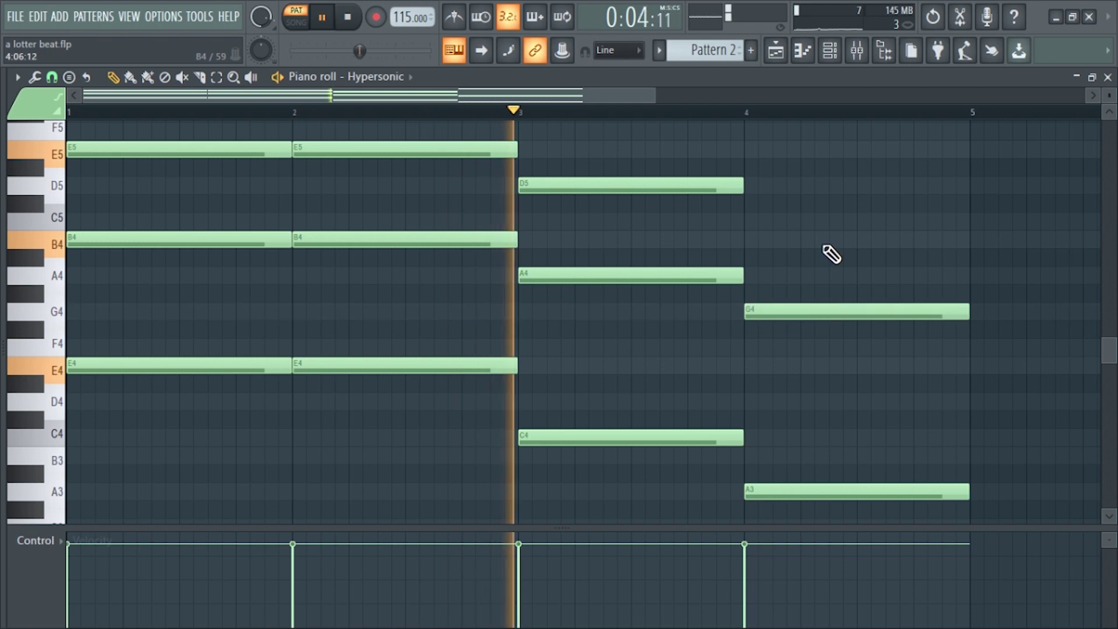
{"action": "scroll", "coordinate": [827, 250], "scroll_direction": "up", "scroll_amount": 2}
{"action": "scroll", "coordinate": [827, 230], "scroll_direction": "down", "scroll_amount": 3}
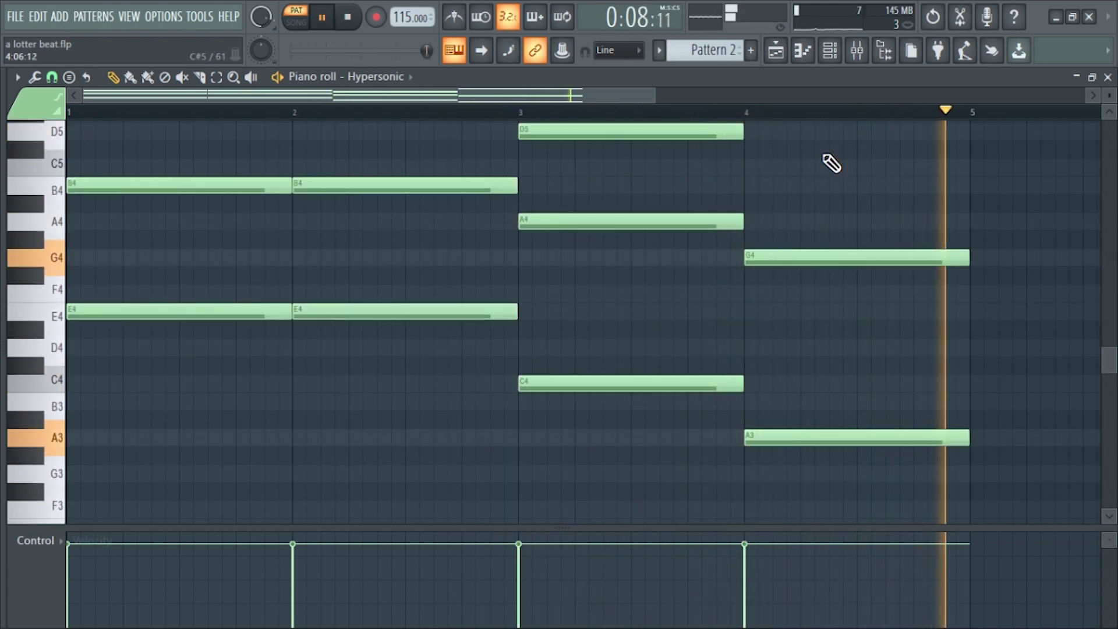
{"action": "left_click_drag", "start_coordinate": [656, 95], "coordinate": [1084, 96]}
{"action": "scroll", "coordinate": [774, 233], "scroll_direction": "up", "scroll_amount": 4}
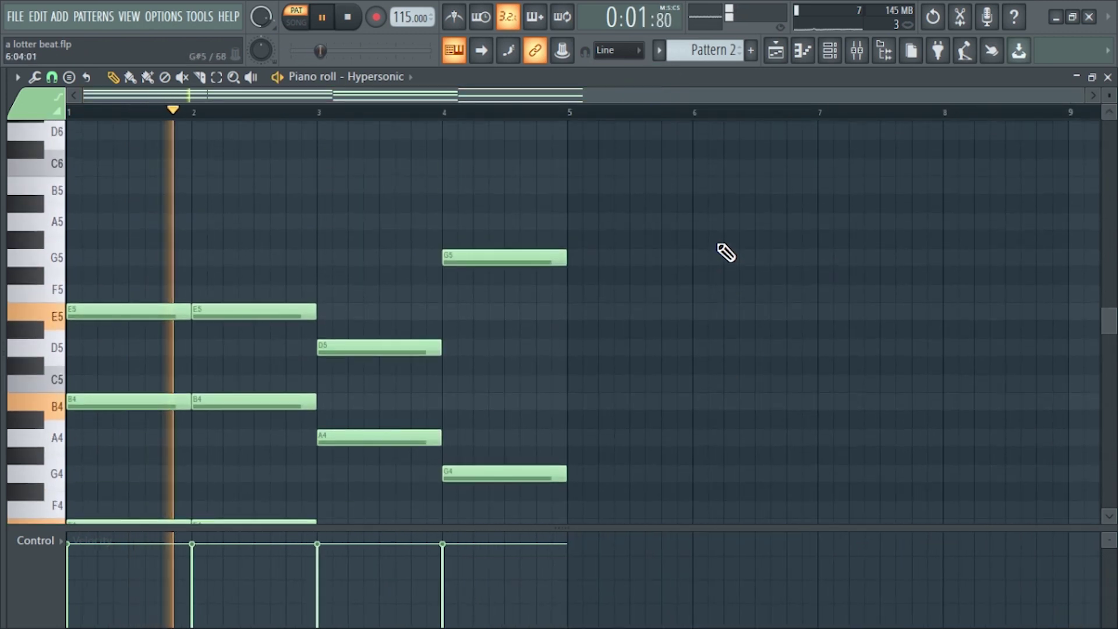
{"action": "scroll", "coordinate": [726, 252], "scroll_direction": "down", "scroll_amount": 3}
{"action": "scroll", "coordinate": [725, 252], "scroll_direction": "up", "scroll_amount": 2}
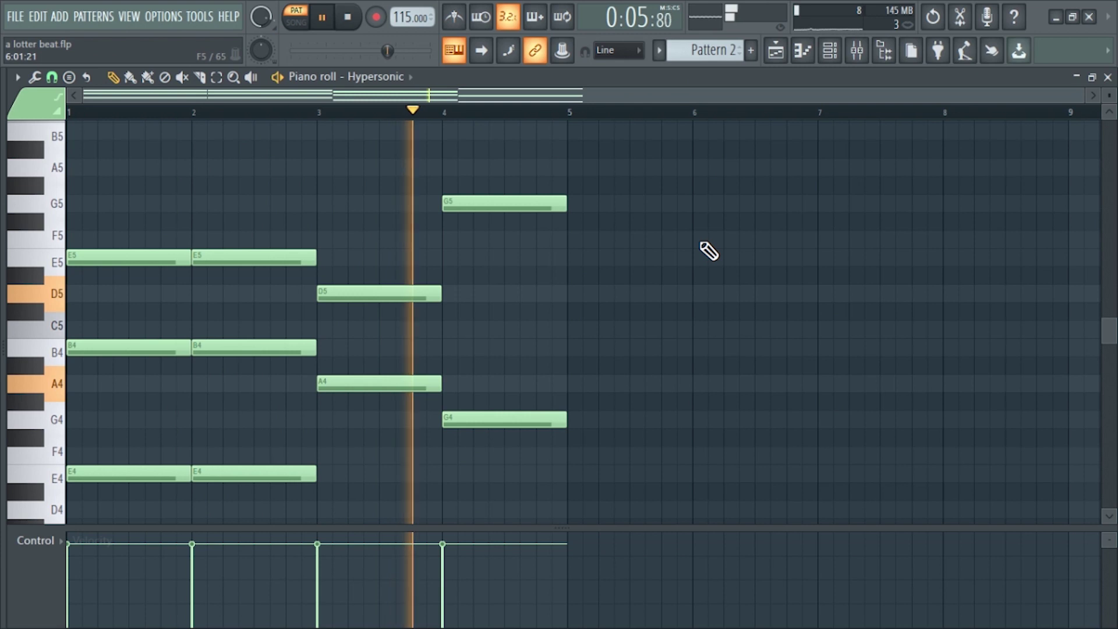
{"action": "scroll", "coordinate": [691, 260], "scroll_direction": "down", "scroll_amount": 2}
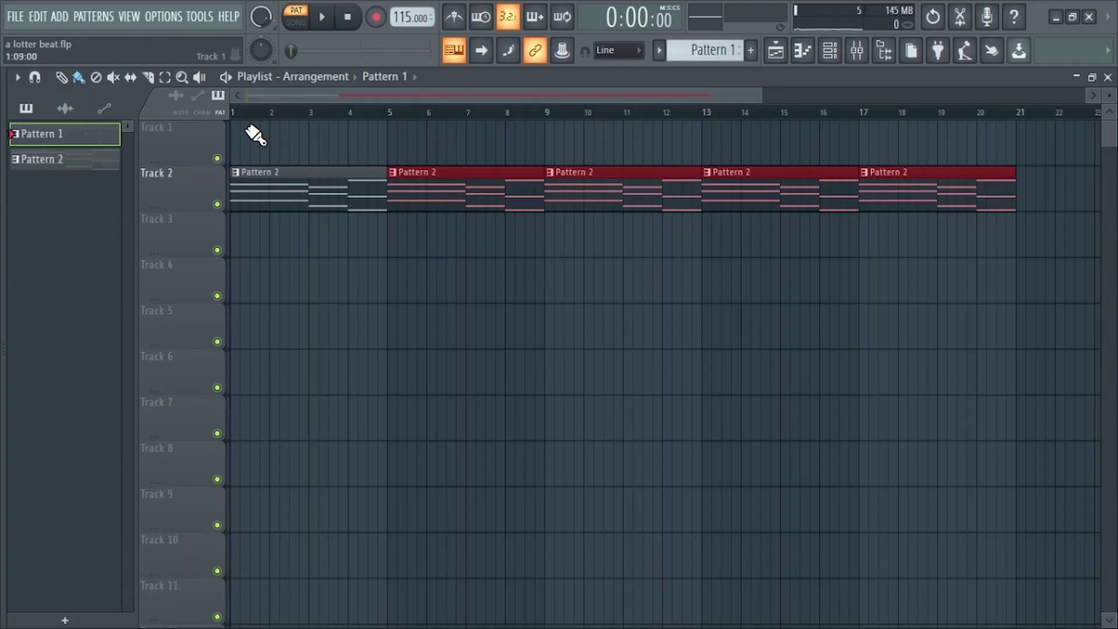
Step: Paint Pattern 1 clips along Track 1 of the playlist from bar 1 up to bar 21 and play the arrangement in song mode
{"action": "left_click_drag", "start_coordinate": [249, 142], "coordinate": [900, 140]}
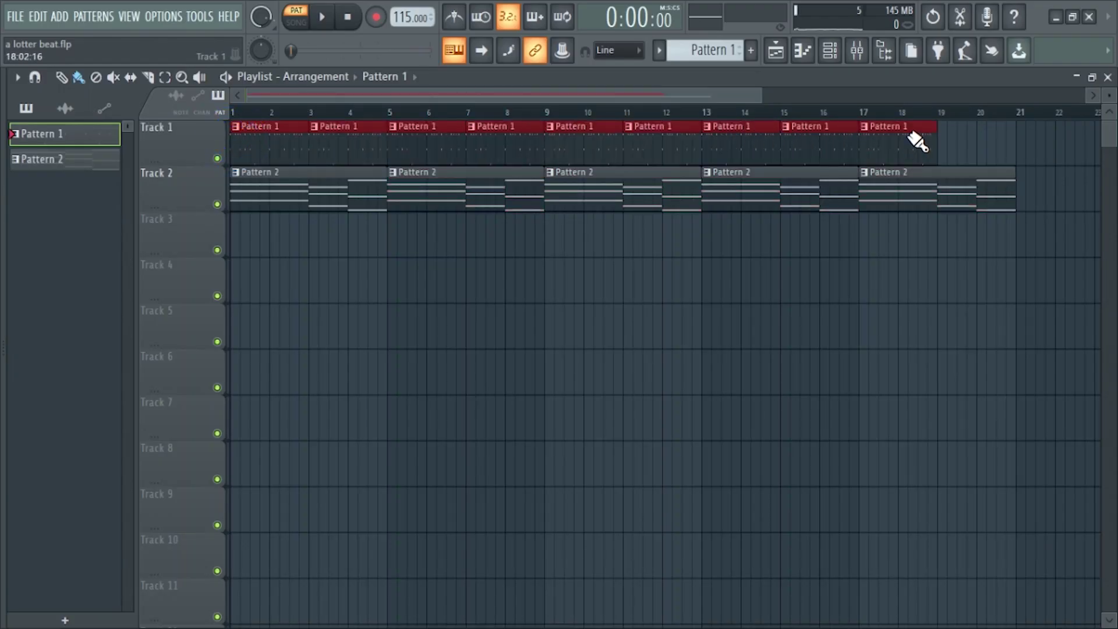
{"action": "left_click", "coordinate": [227, 77]}
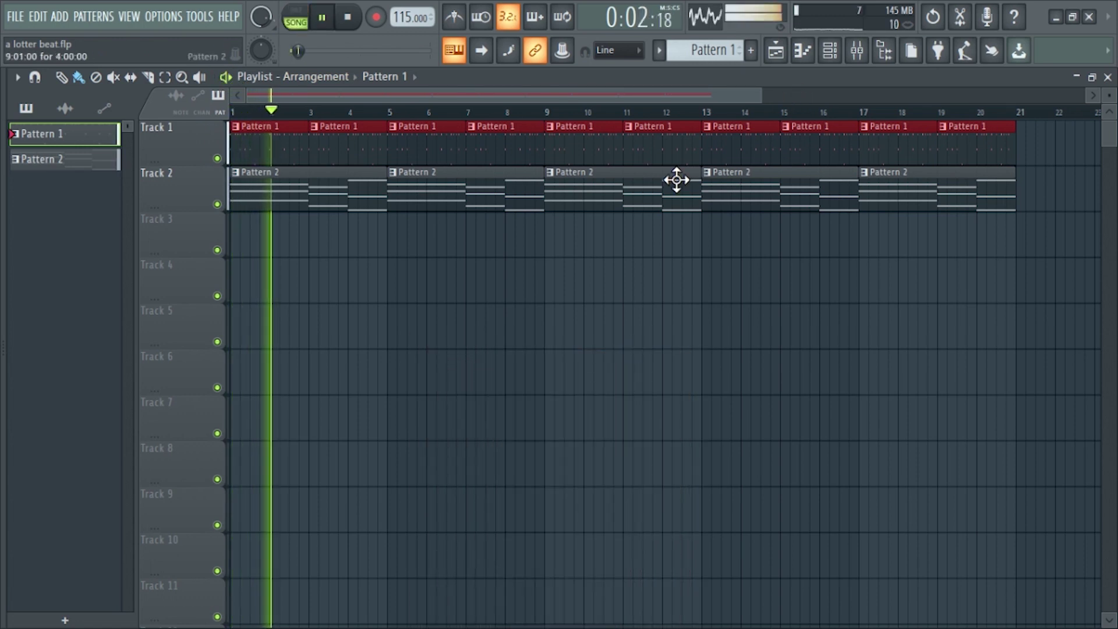
Step: Add a Nexus instrument channel and choose a pad preset from the Epic Pads category
{"action": "left_click", "coordinate": [830, 53]}
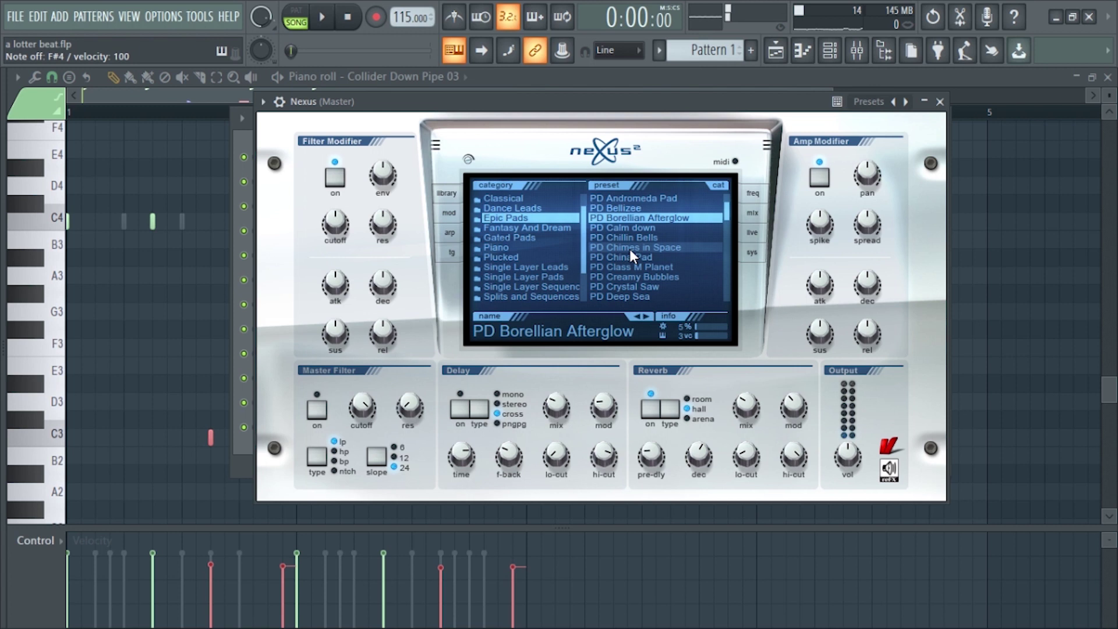
{"action": "left_click", "coordinate": [925, 101]}
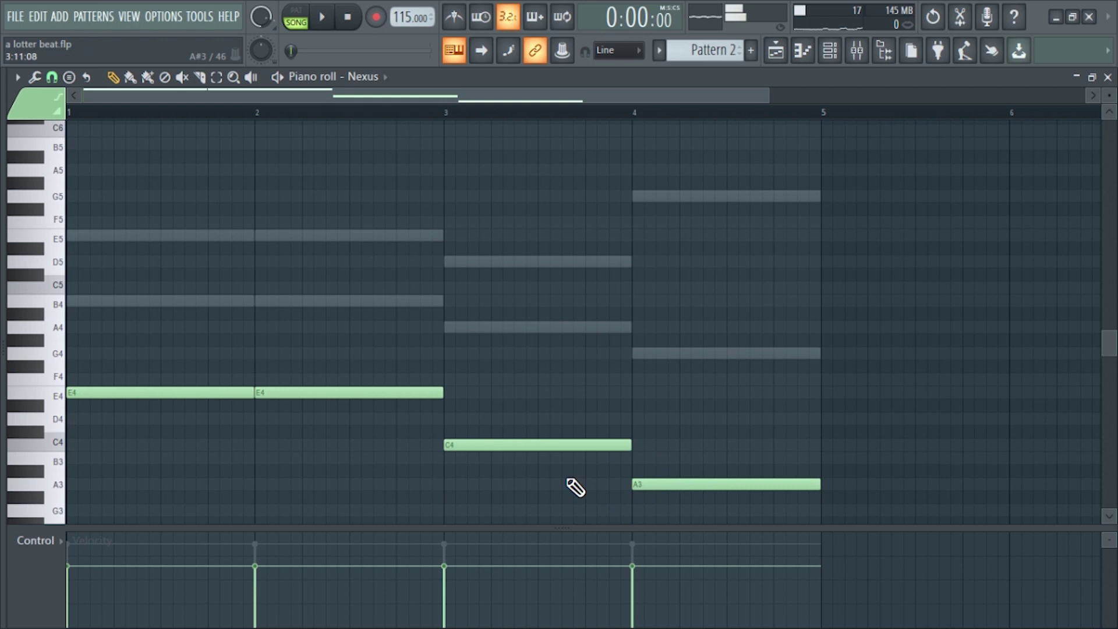
Step: Transpose the Nexus notes in Pattern 2 up one octave and move the bar 4 note to G5
{"action": "key", "text": "ctrl+Up"}
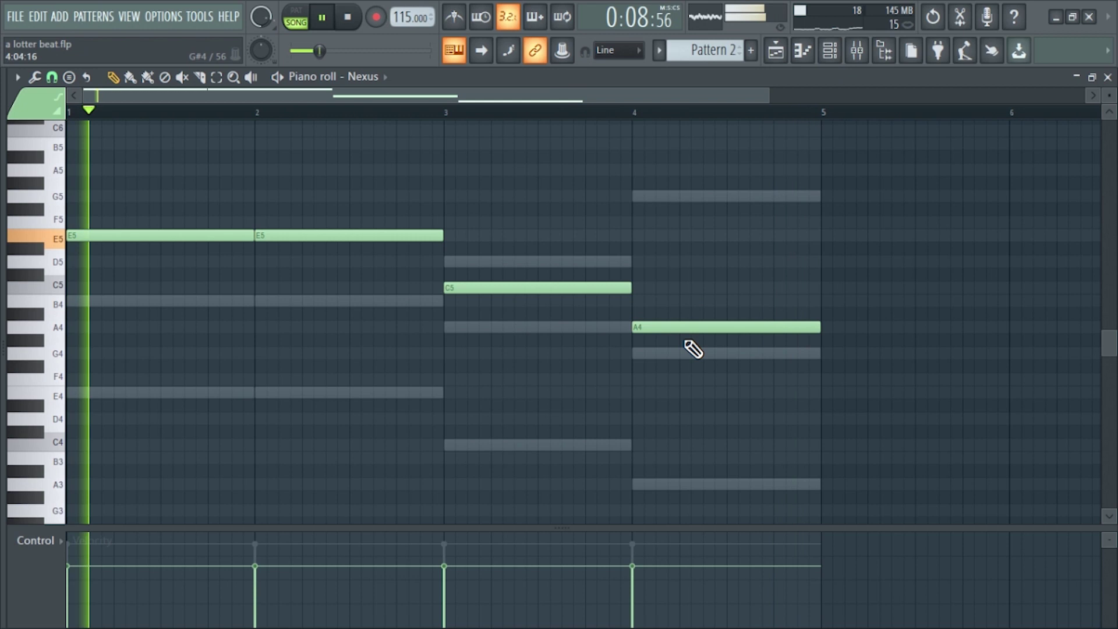
{"action": "left_click", "coordinate": [716, 326]}
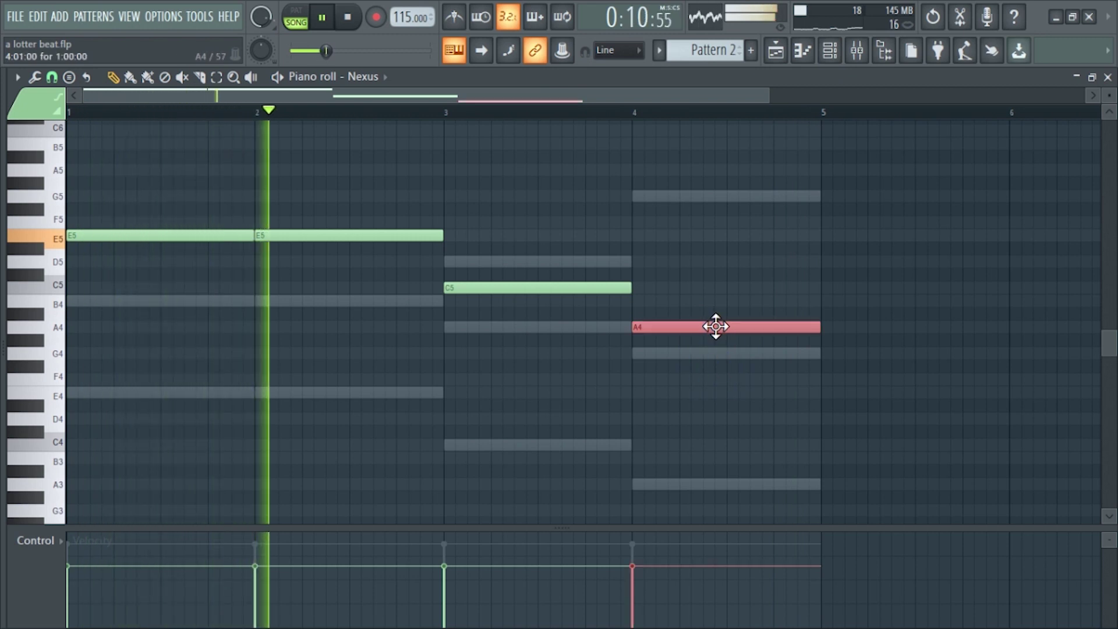
{"action": "key", "text": "ctrl+Up"}
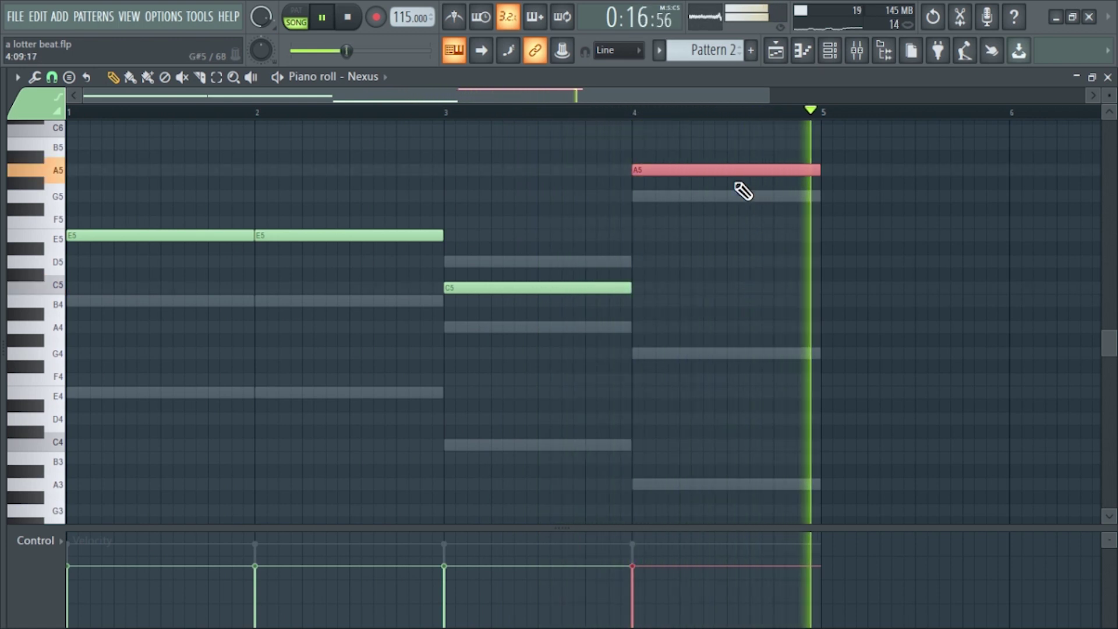
{"action": "left_click_drag", "start_coordinate": [730, 173], "coordinate": [728, 200]}
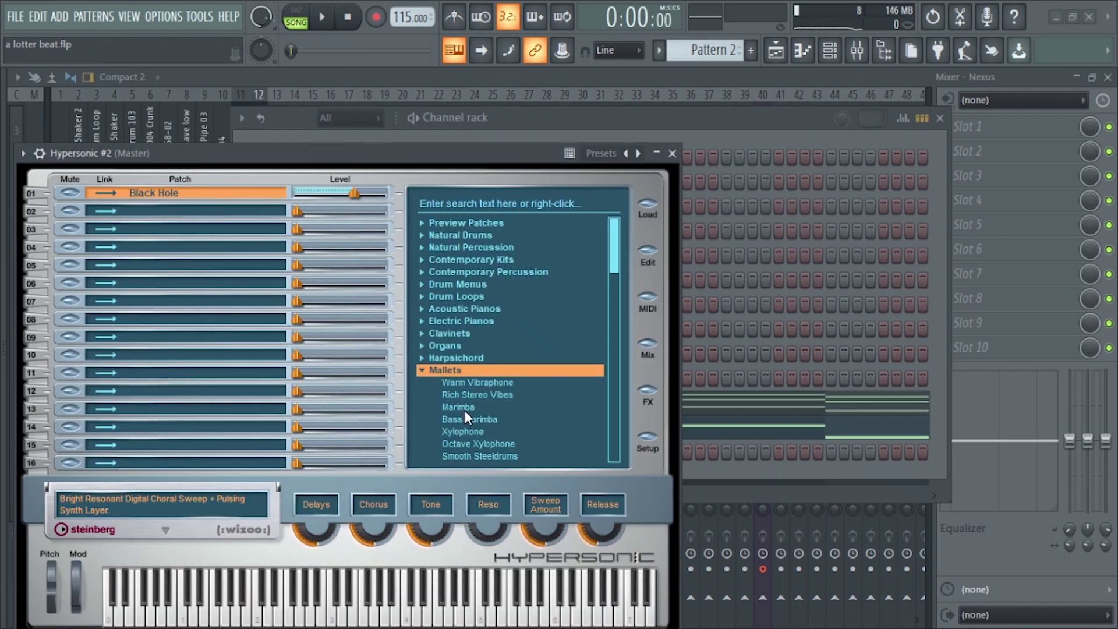
Step: Try the Marimba and Bright Harmonic Steeldrums patches in the second Hypersonic and load Smooth Steeldrums from Mallets
{"action": "left_click", "coordinate": [464, 406]}
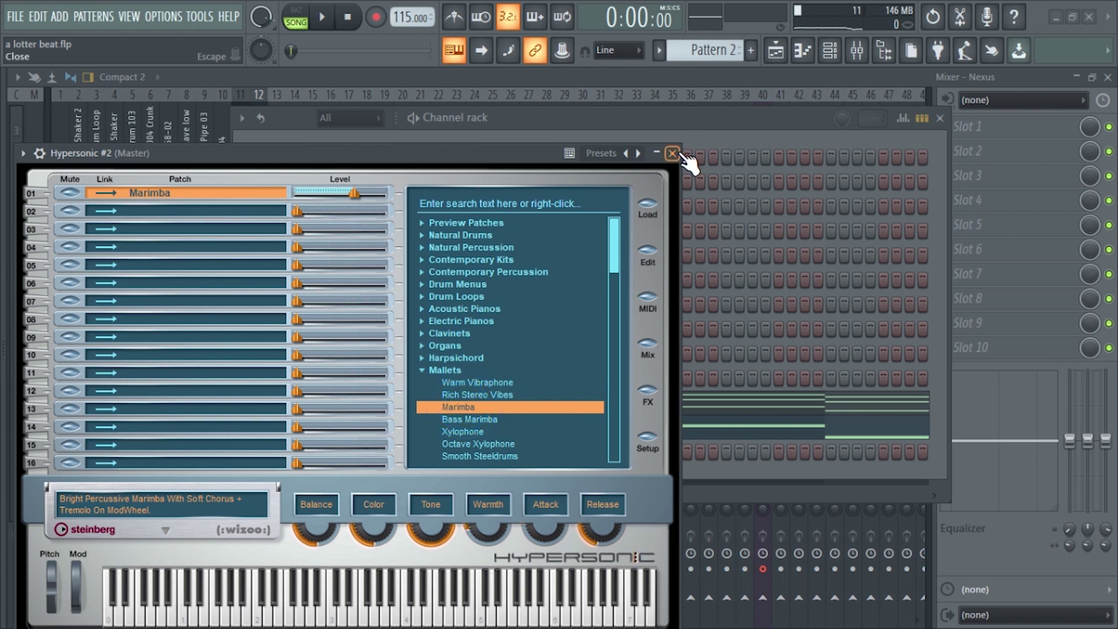
{"action": "left_click_drag", "start_coordinate": [614, 261], "coordinate": [613, 283]}
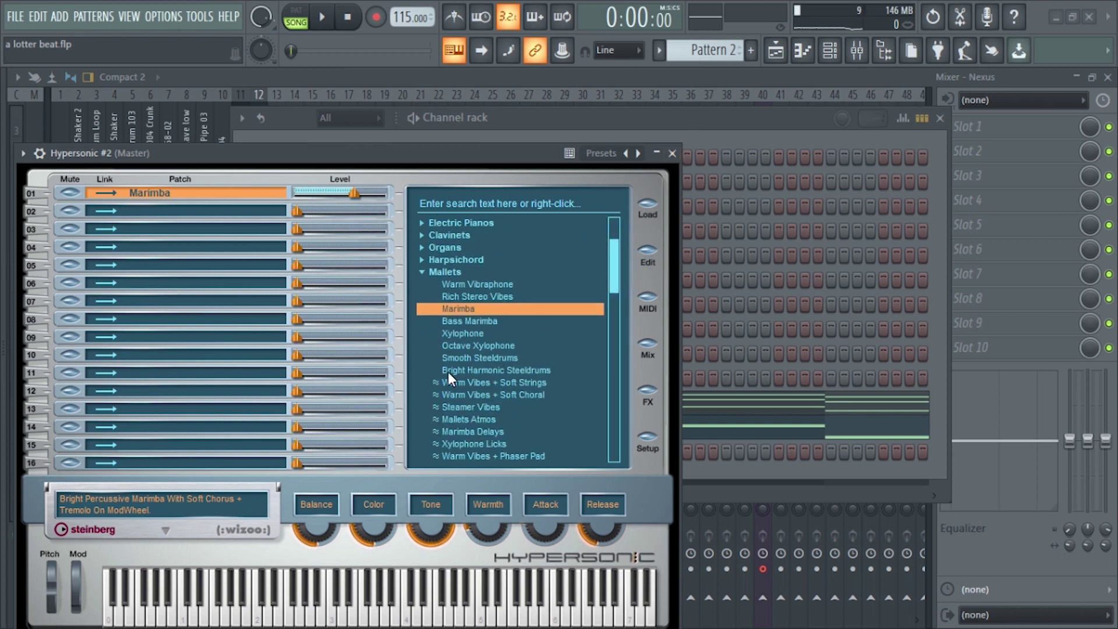
{"action": "left_click", "coordinate": [489, 369]}
{"action": "left_click", "coordinate": [491, 358]}
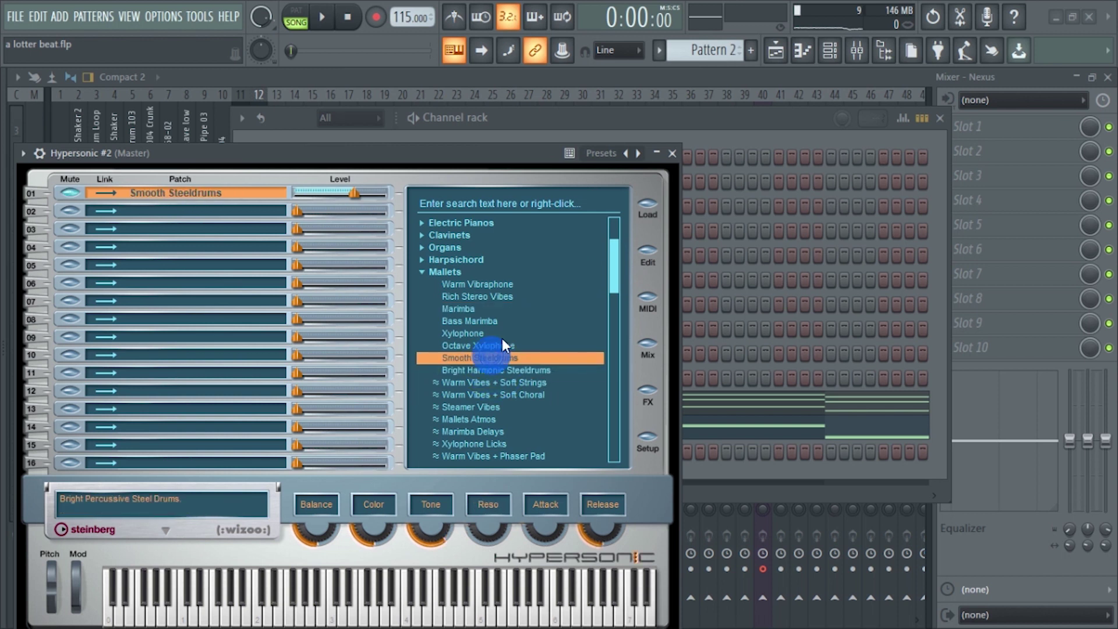
Step: Place short E5 notes early in bars 1 and 2 of the second Hypersonic channel and play them in song and pattern mode
{"action": "left_click", "coordinate": [673, 154]}
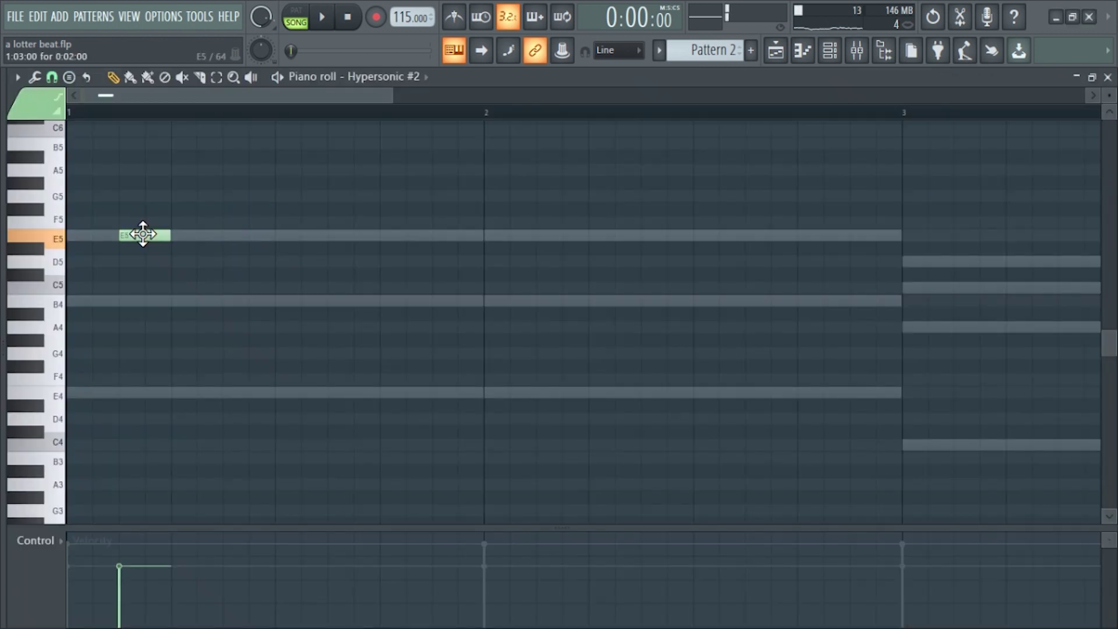
{"action": "key", "text": "space"}
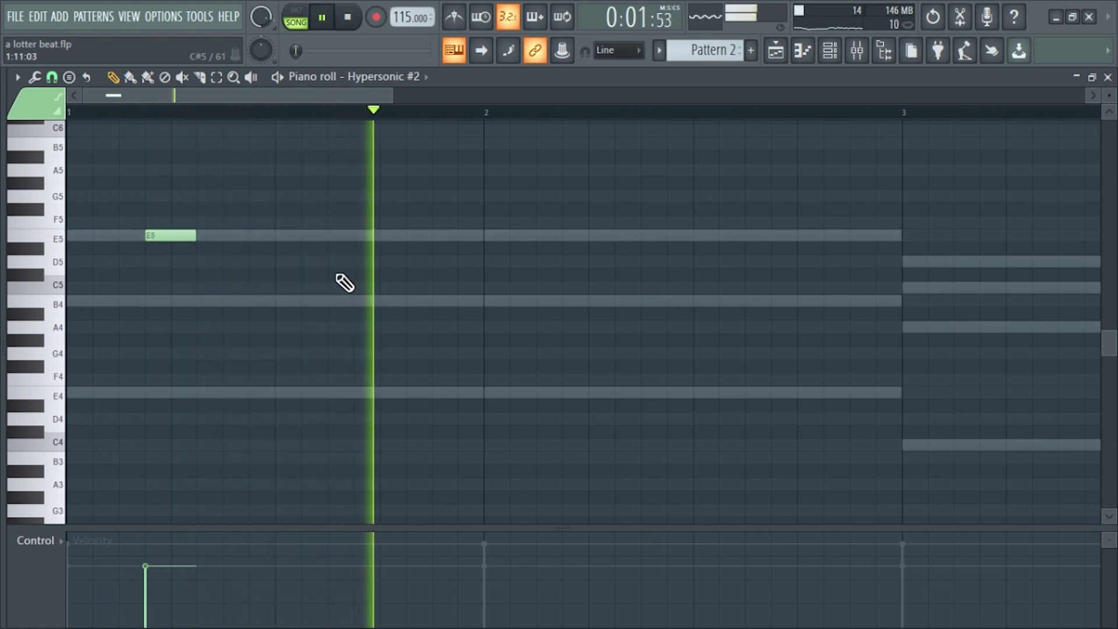
{"action": "key", "text": "space"}
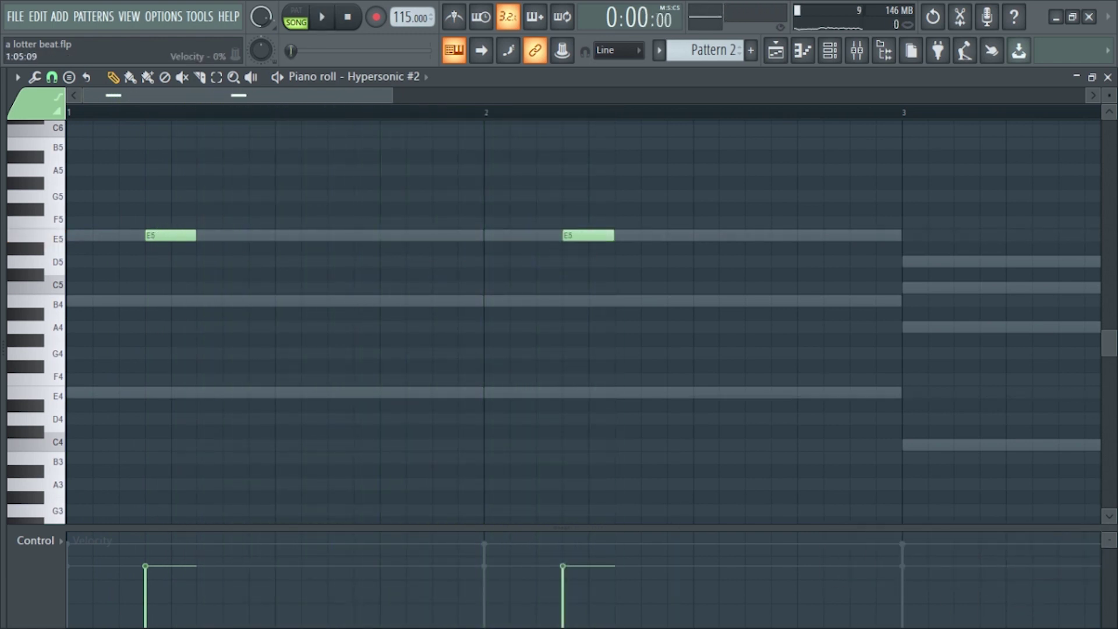
{"action": "left_click", "coordinate": [279, 78]}
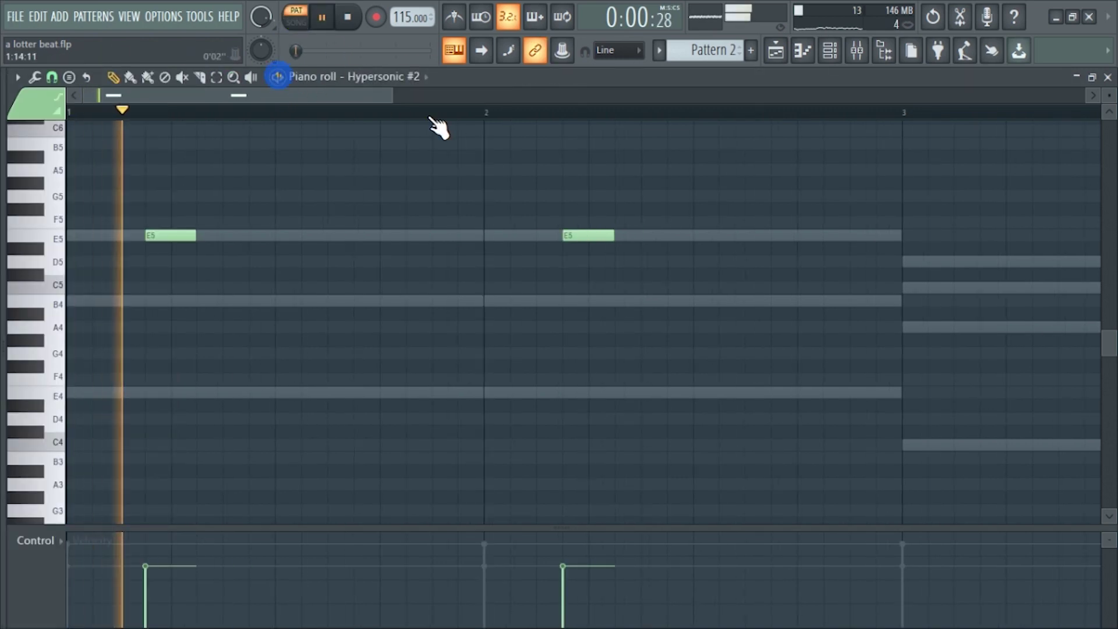
Step: Add a short A4 note early in bar 3 and a G4 note at the matching position in bar 4
{"action": "left_click_drag", "start_coordinate": [395, 97], "coordinate": [577, 98]}
{"action": "left_click", "coordinate": [645, 235]}
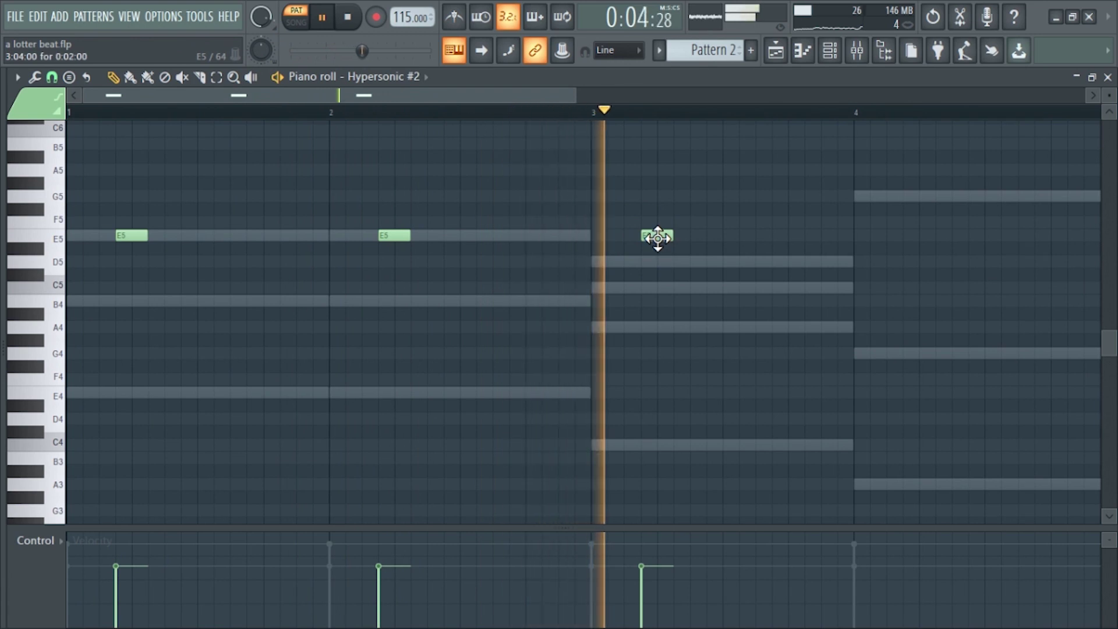
{"action": "left_click_drag", "start_coordinate": [657, 236], "coordinate": [652, 330]}
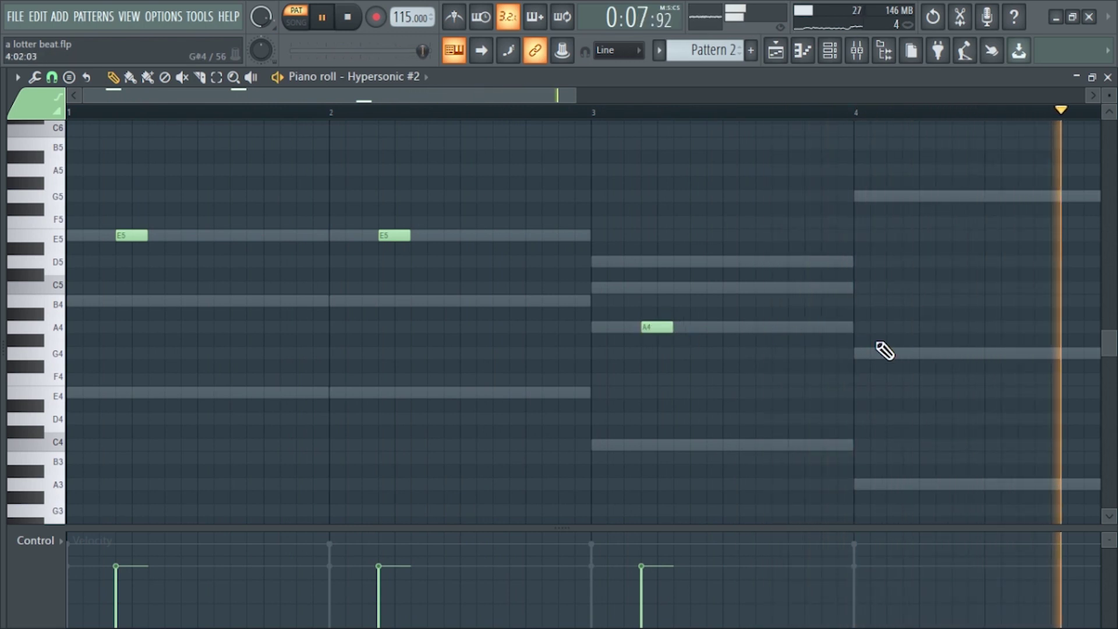
{"action": "left_click", "coordinate": [921, 353]}
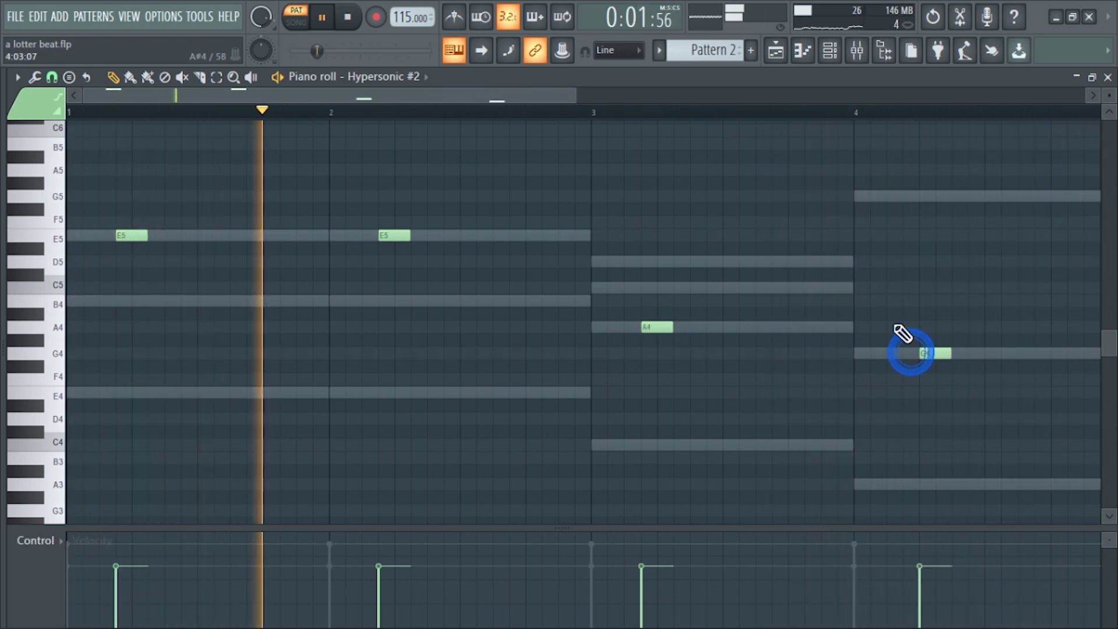
{"action": "left_click_drag", "start_coordinate": [922, 357], "coordinate": [911, 354]}
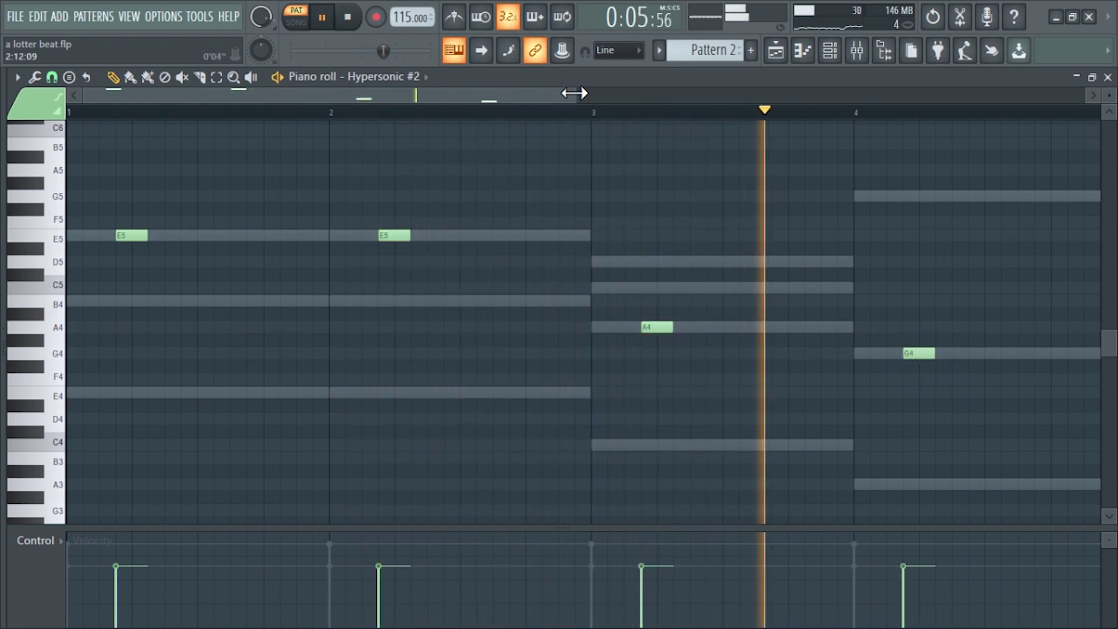
Step: Add a short D5 note at the end of bar 4 and switch playback to song mode
{"action": "left_click", "coordinate": [578, 93]}
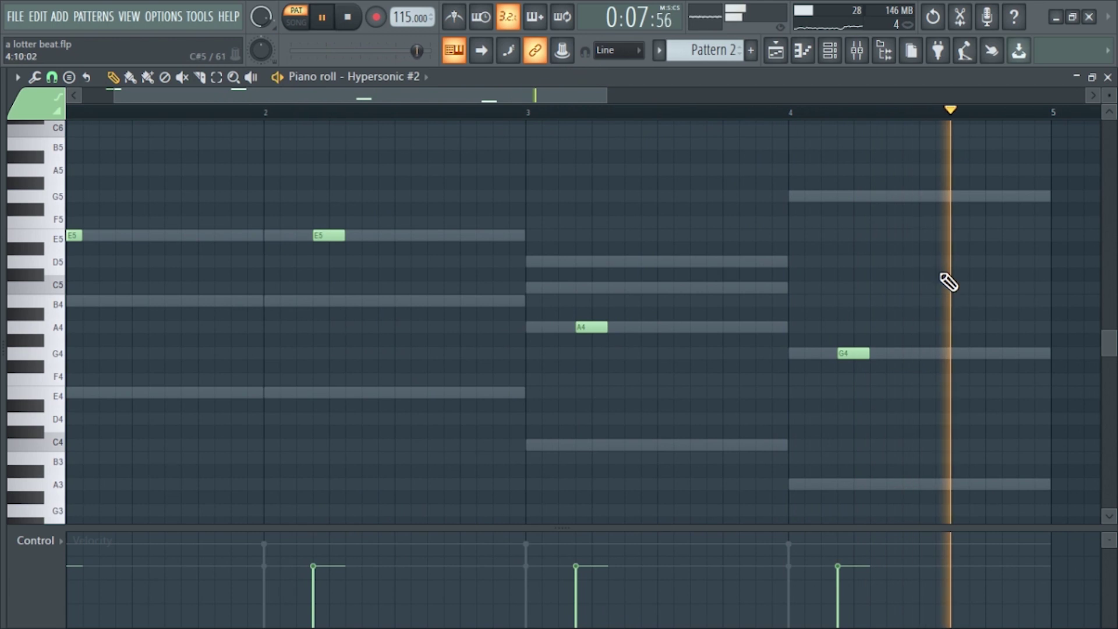
{"action": "left_click", "coordinate": [1036, 260]}
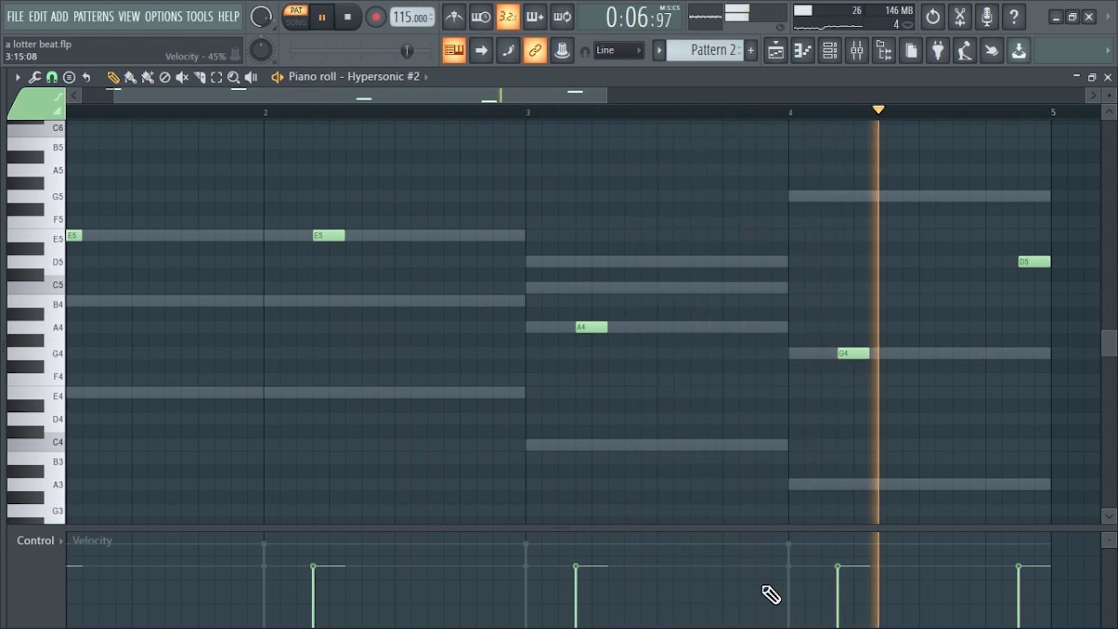
{"action": "left_click_drag", "start_coordinate": [1013, 535], "coordinate": [9, 532]}
{"action": "left_click", "coordinate": [295, 21]}
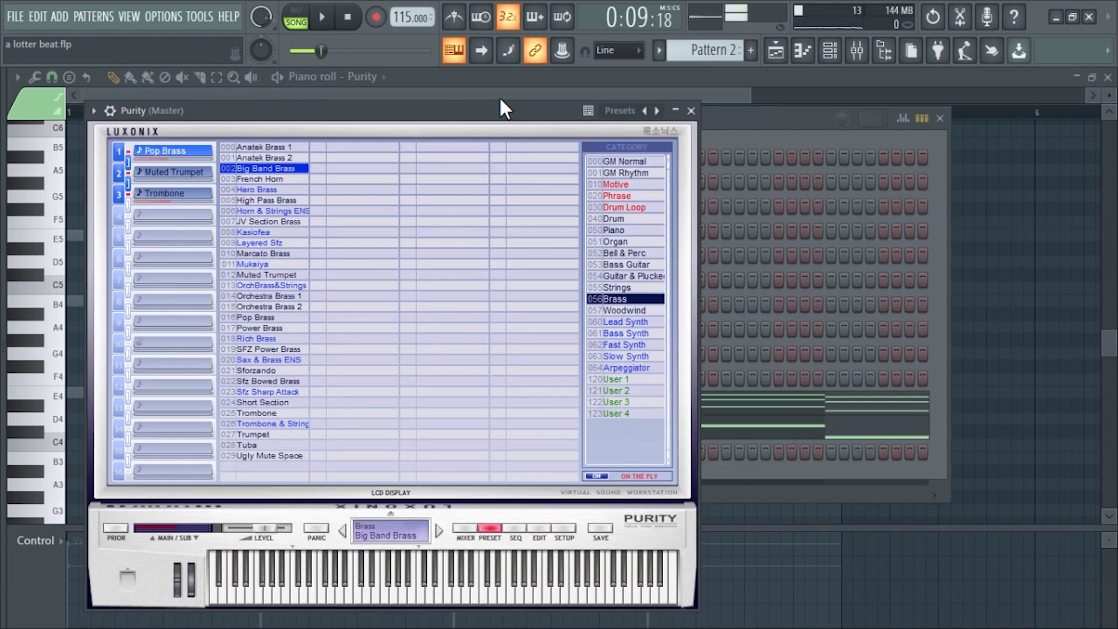
Step: Place one short E4 note early in each of bars 1 to 3 of the Purity channel, deleting the extra note in bar 1
{"action": "left_click", "coordinate": [62, 239]}
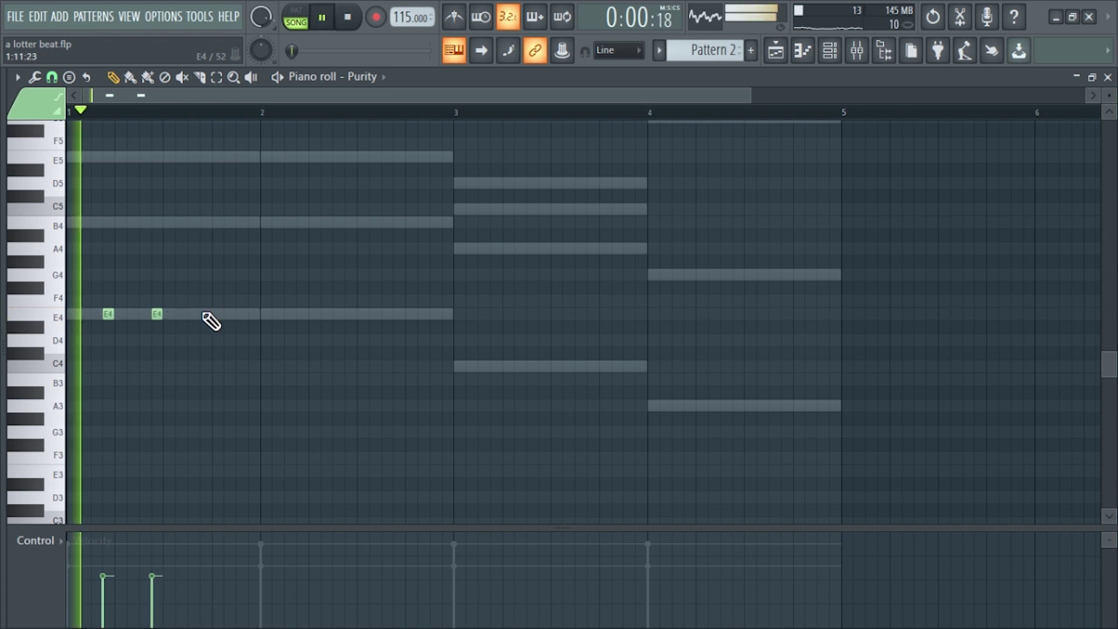
{"action": "right_click", "coordinate": [158, 314]}
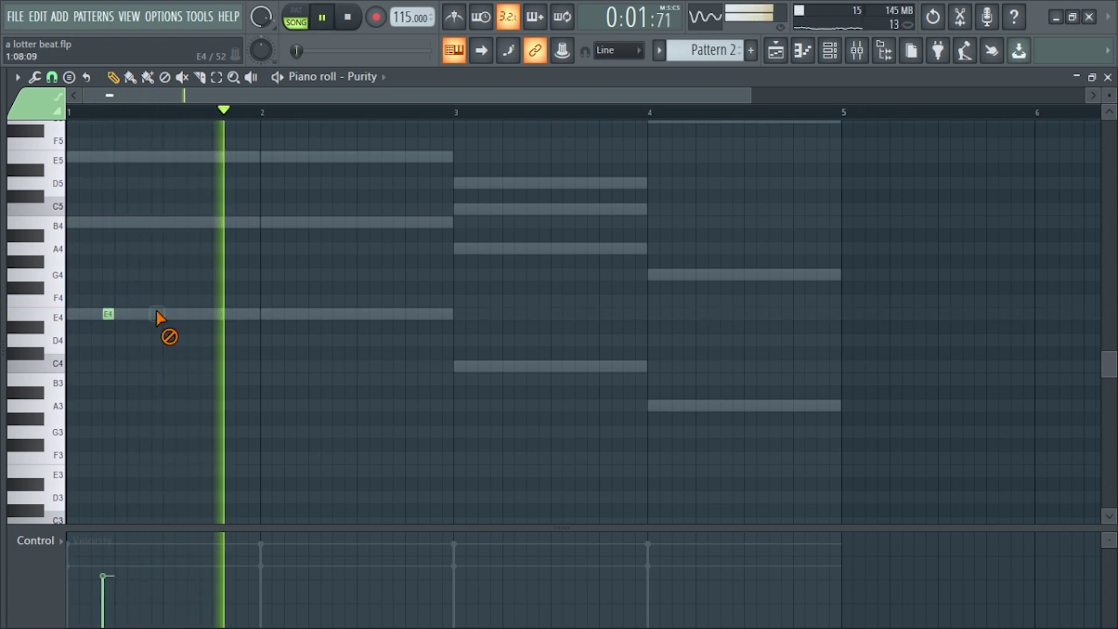
{"action": "left_click", "coordinate": [295, 314]}
{"action": "left_click", "coordinate": [494, 314]}
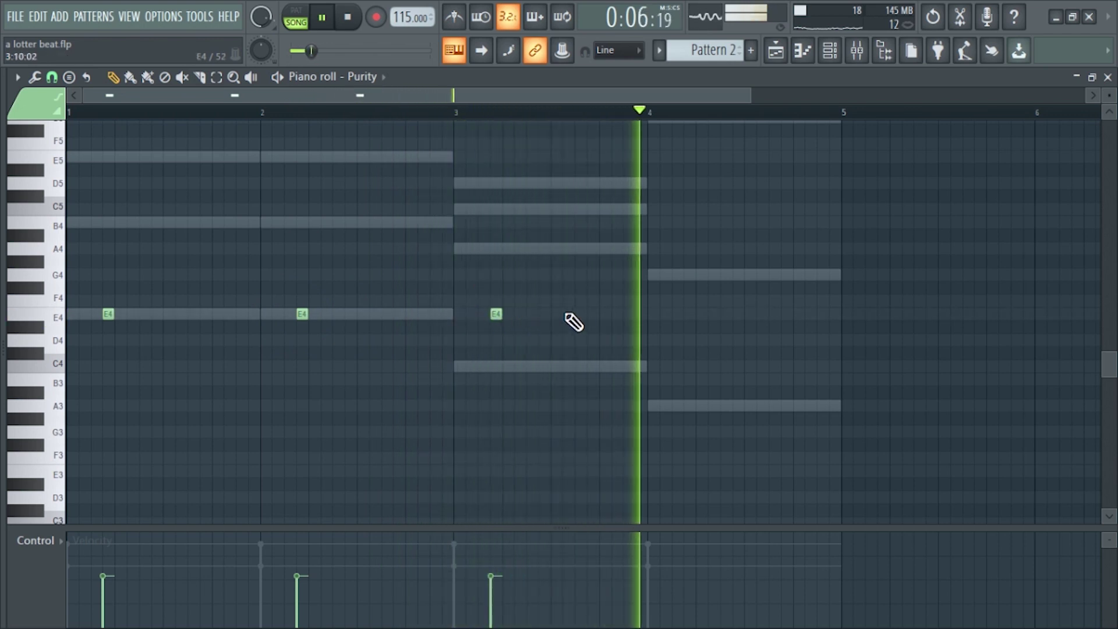
Step: Place a short E4 note early in bar 4 of the Purity part and a longer E4 note at the bar's end
{"action": "left_click", "coordinate": [688, 315]}
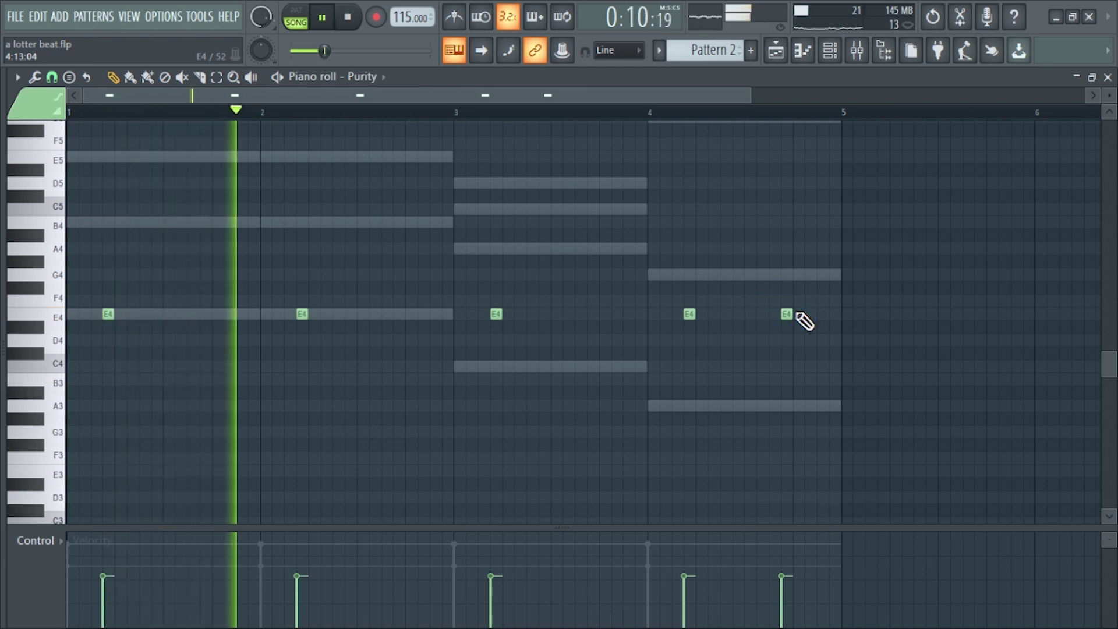
{"action": "right_click", "coordinate": [788, 314]}
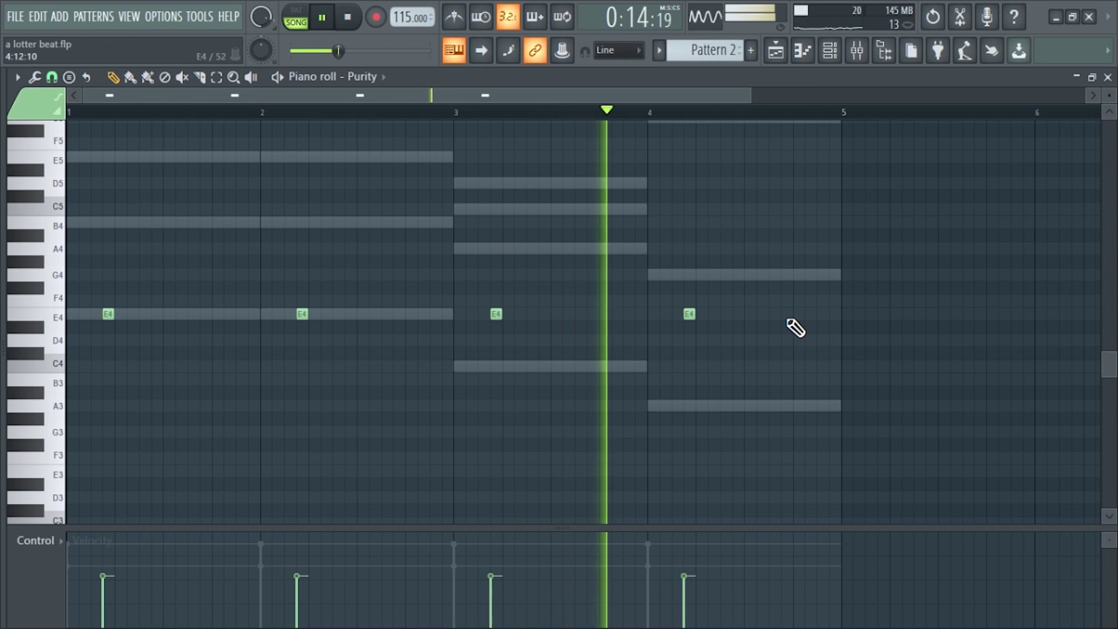
{"action": "left_click", "coordinate": [831, 315]}
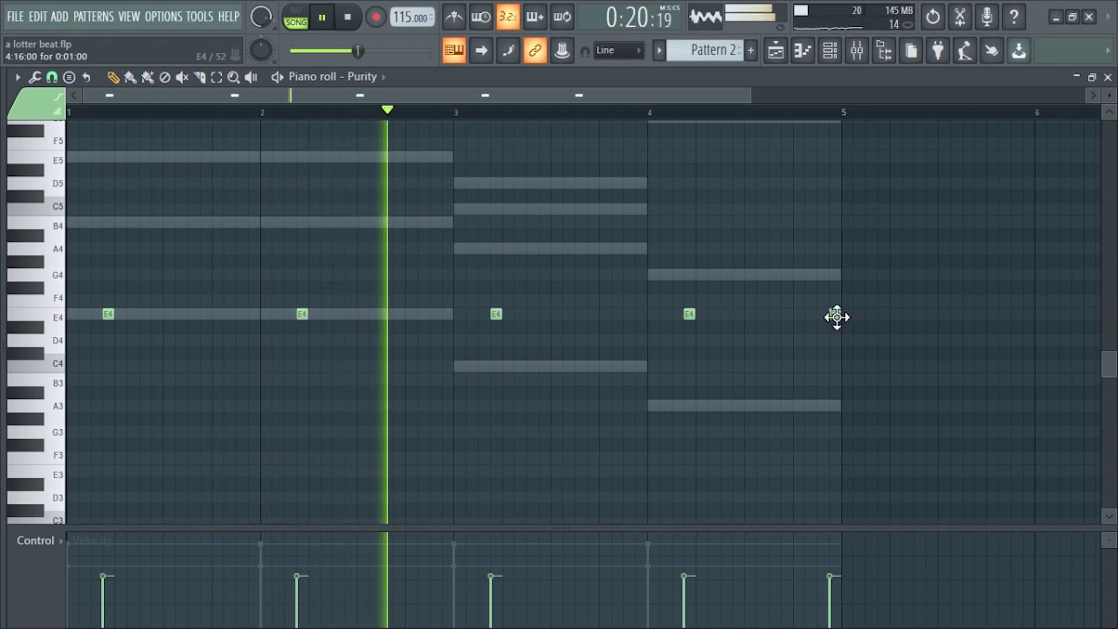
{"action": "mouse_move", "coordinate": [836, 317]}
{"action": "left_mouse_down"}
{"action": "mouse_move", "coordinate": [818, 318]}
{"action": "mouse_move", "coordinate": [843, 317]}
{"action": "left_mouse_up"}
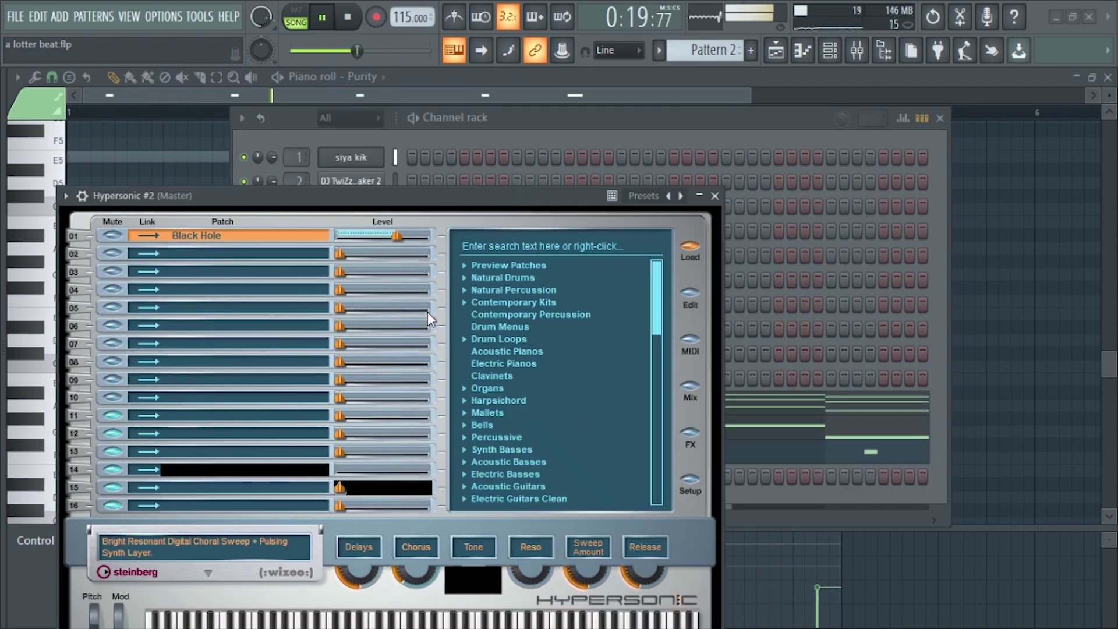
Step: Expand the Bells patches in Hypersonic #2 and play the channel's repeating E5 and A4 notes in song mode
{"action": "left_click", "coordinate": [465, 422]}
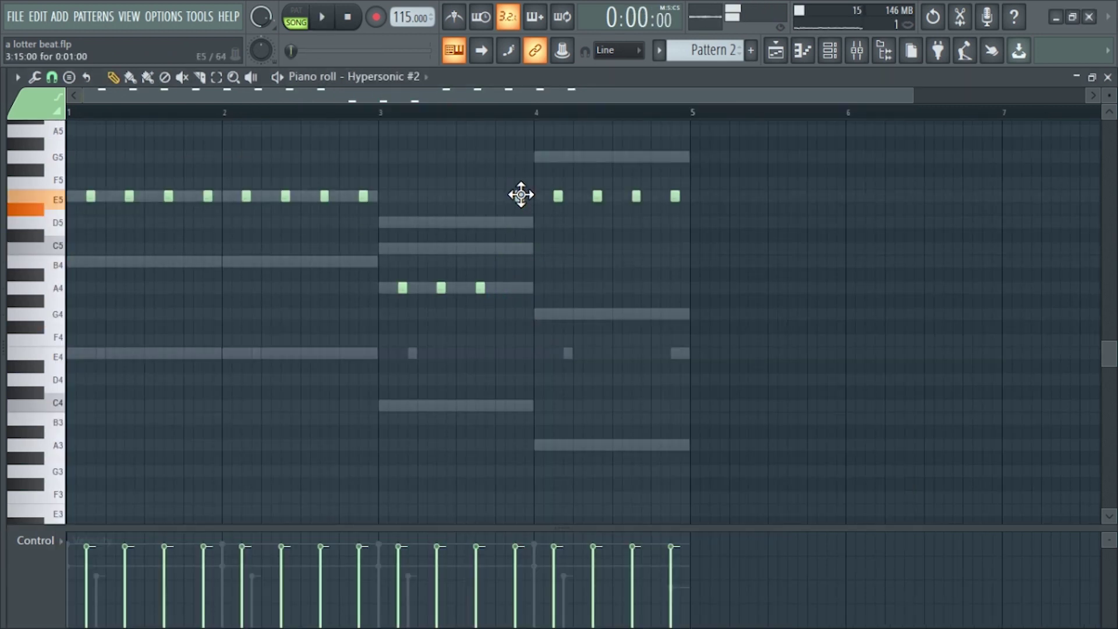
{"action": "key", "text": "space"}
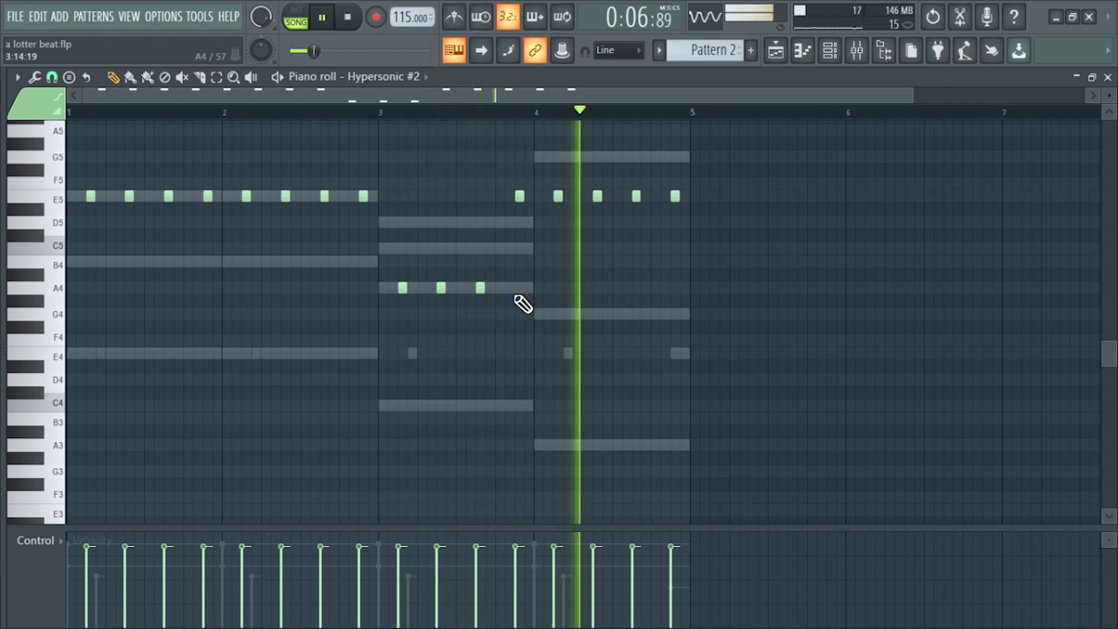
{"action": "key", "text": "space"}
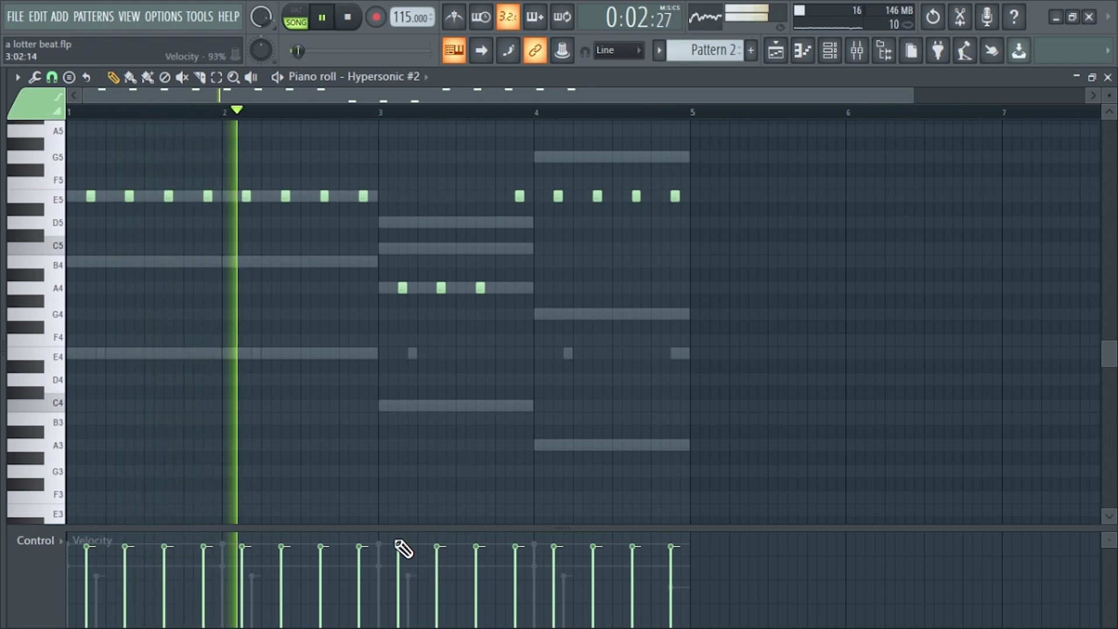
Step: Select the three A4 notes in bar 3 of Hypersonic #2 and raise their velocity
{"action": "left_click_drag", "start_coordinate": [507, 306], "coordinate": [384, 270]}
{"action": "mouse_move", "coordinate": [396, 537]}
{"action": "left_mouse_down"}
{"action": "mouse_move", "coordinate": [531, 524]}
{"action": "mouse_move", "coordinate": [518, 524]}
{"action": "left_mouse_up"}
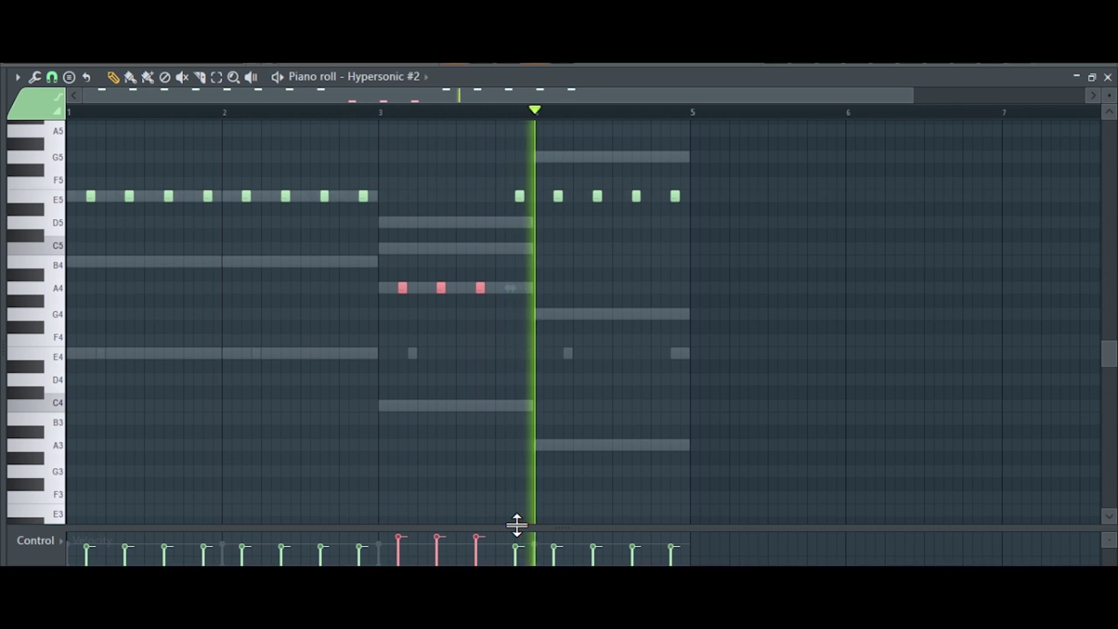